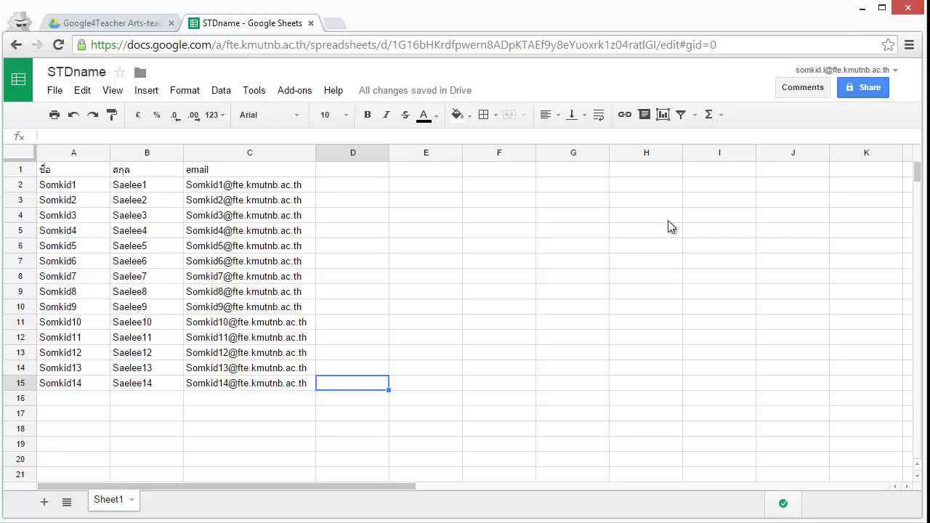
- Launch the Doctopus add-on in the STDname spreadsheet
{"action": "left_click", "coordinate": [290, 93]}
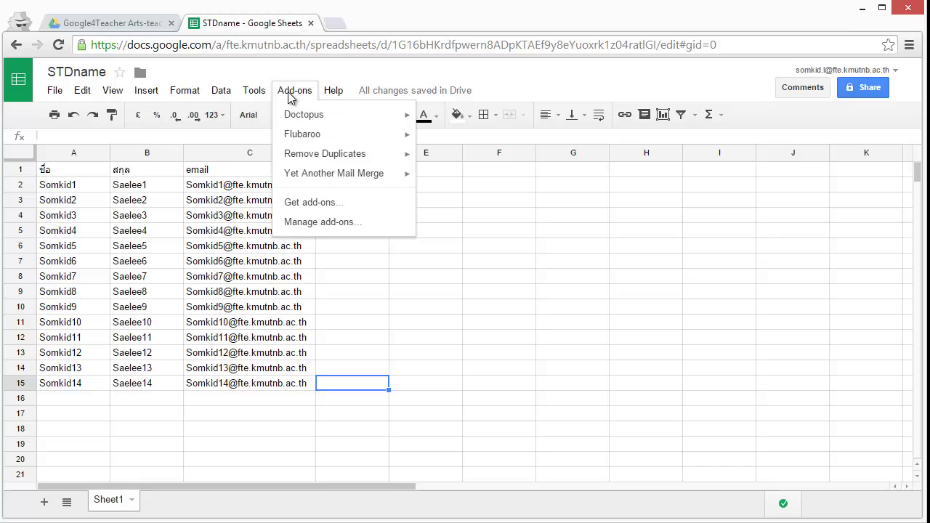
{"action": "mouse_move", "coordinate": [301, 120]}
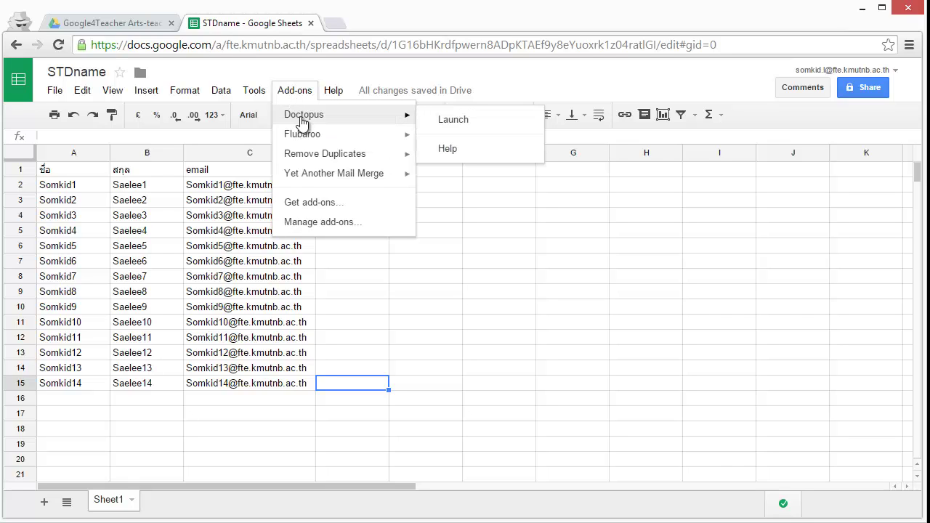
{"action": "left_click", "coordinate": [448, 125]}
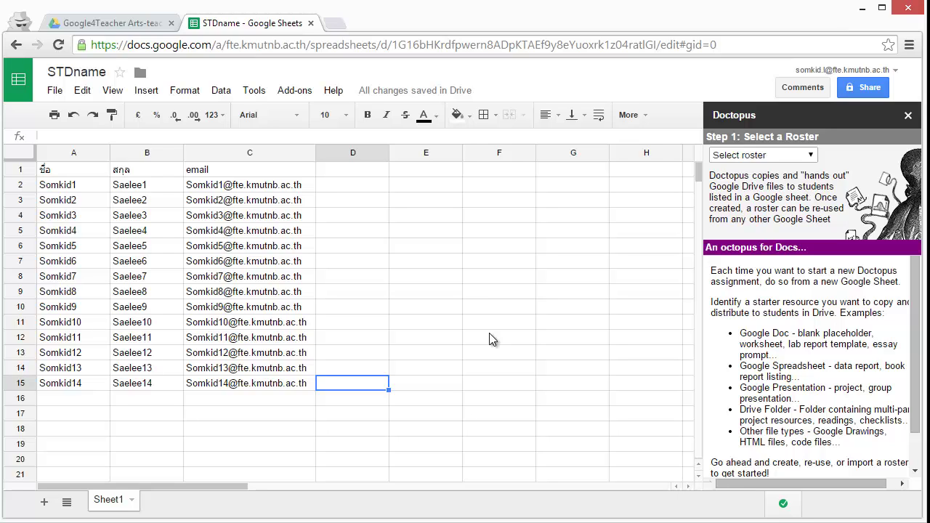
- Build a new Doctopus roster using the "on this Sheet" method and create its roster sheet
{"action": "left_click", "coordinate": [810, 156]}
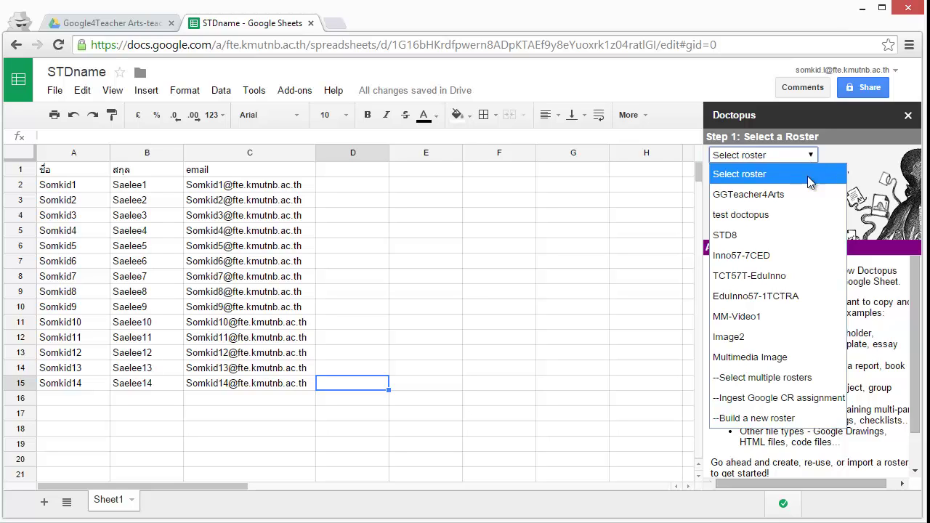
{"action": "left_click", "coordinate": [792, 419]}
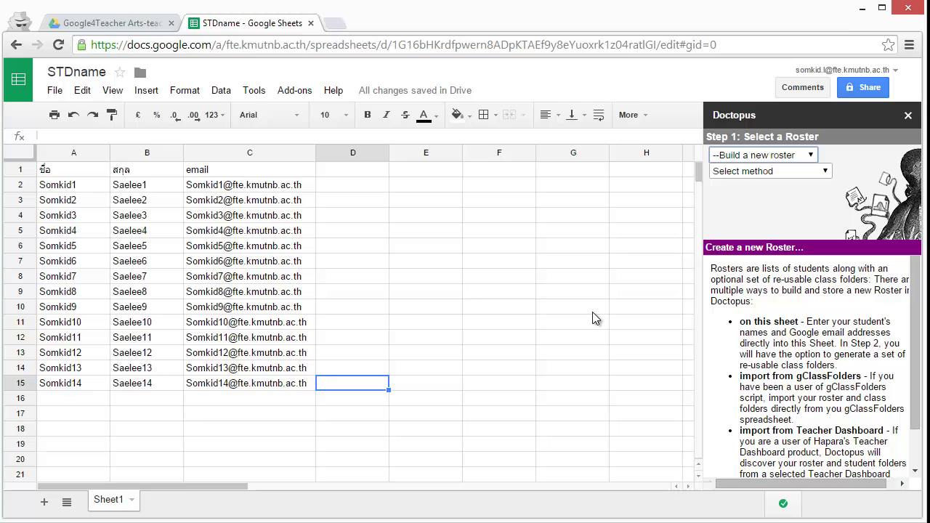
{"action": "left_click", "coordinate": [827, 173]}
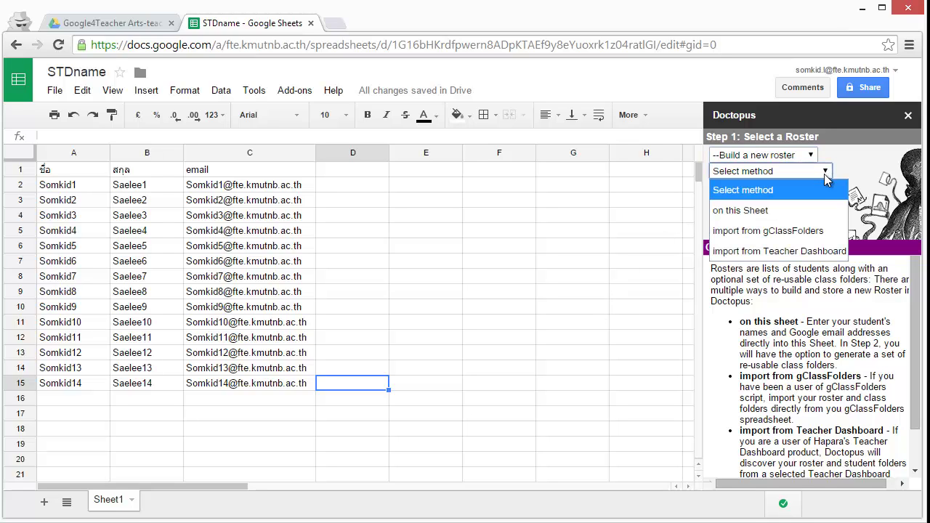
{"action": "left_click", "coordinate": [801, 212]}
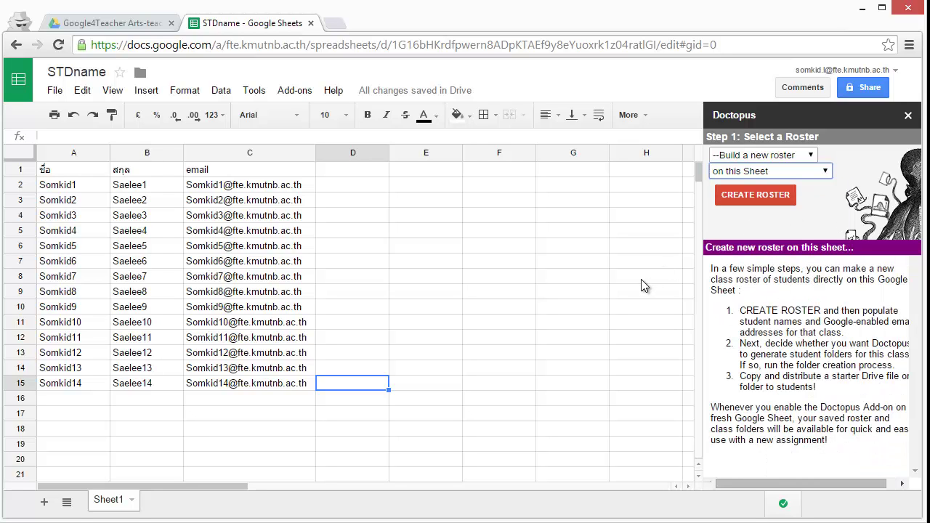
{"action": "left_click", "coordinate": [761, 200]}
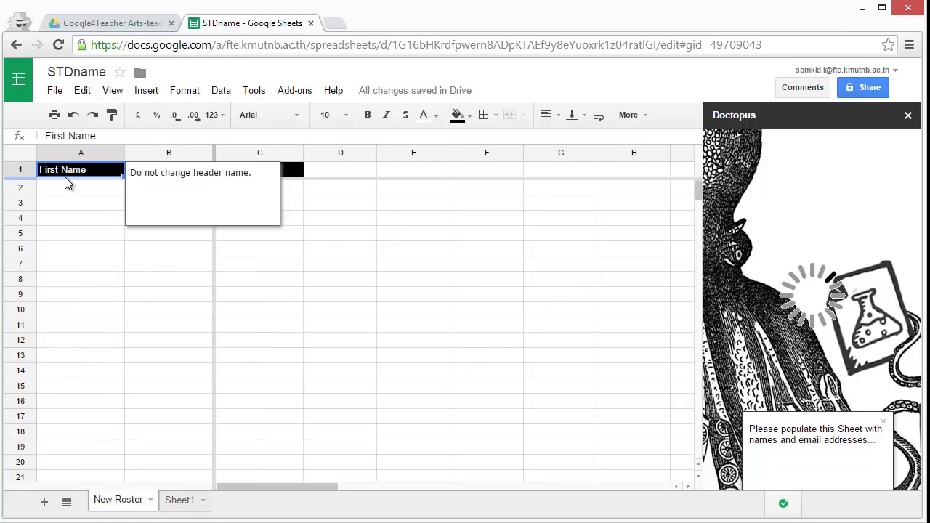
{"action": "mouse_move", "coordinate": [170, 179]}
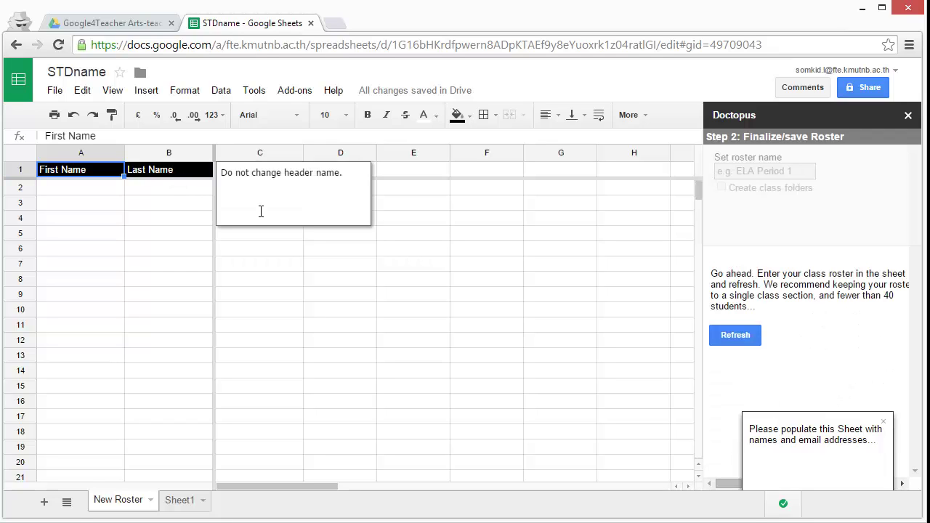
{"action": "left_click", "coordinate": [265, 279]}
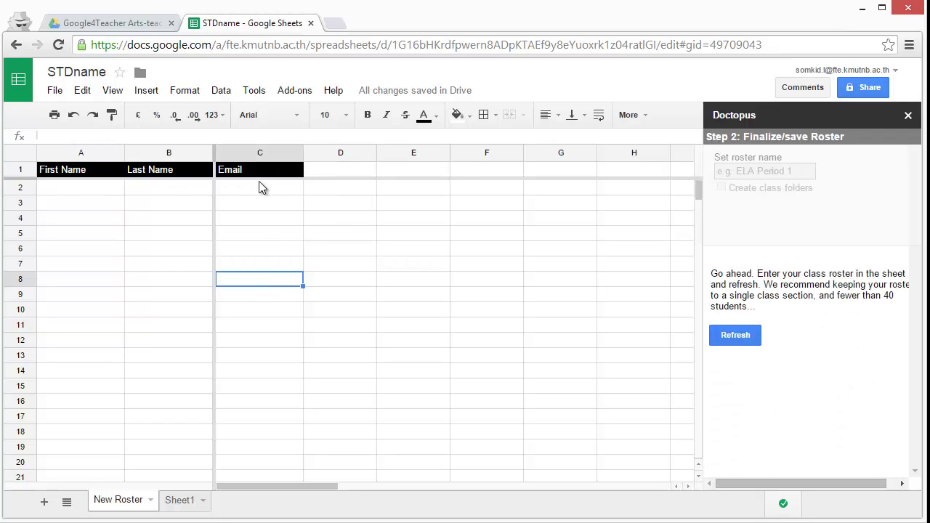
{"action": "mouse_move", "coordinate": [260, 179]}
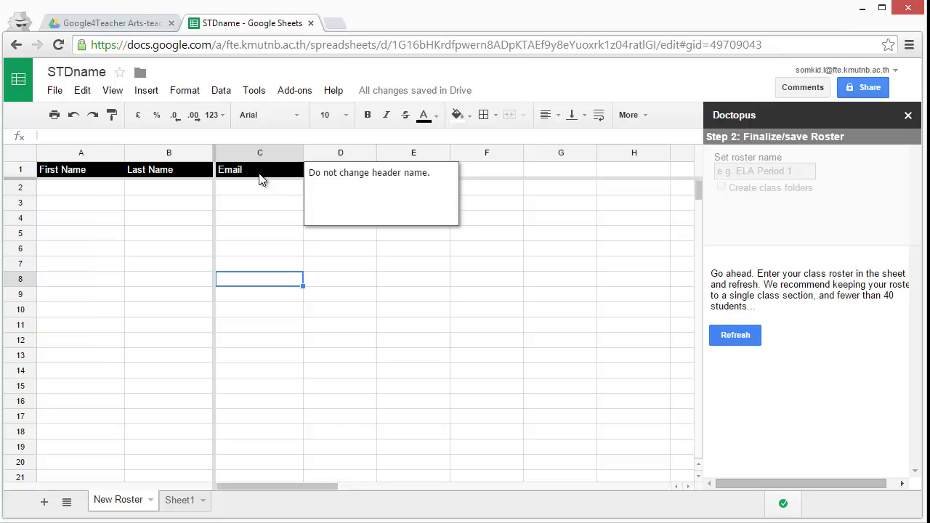
- Copy the student rows A2:C15 from Sheet1 into New Roster starting at A2, and widen the Email column to fit the addresses
{"action": "left_click", "coordinate": [180, 499]}
{"action": "left_click", "coordinate": [61, 186]}
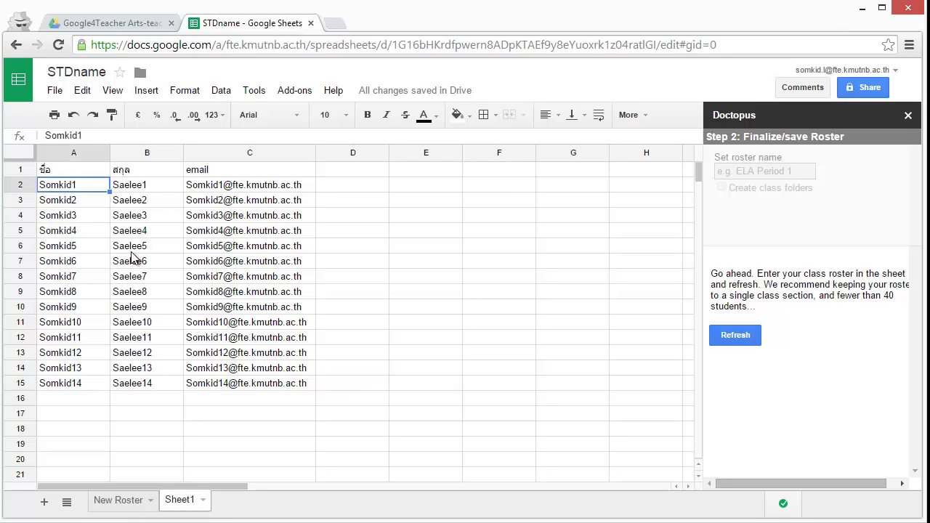
{"action": "left_click", "coordinate": [259, 383], "text": "shift"}
{"action": "key", "text": "ctrl+c"}
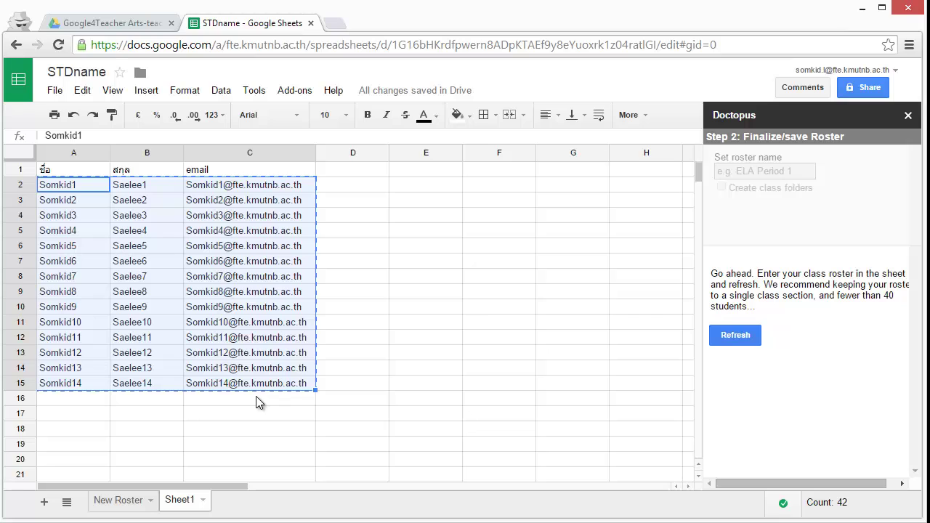
{"action": "left_click", "coordinate": [119, 499]}
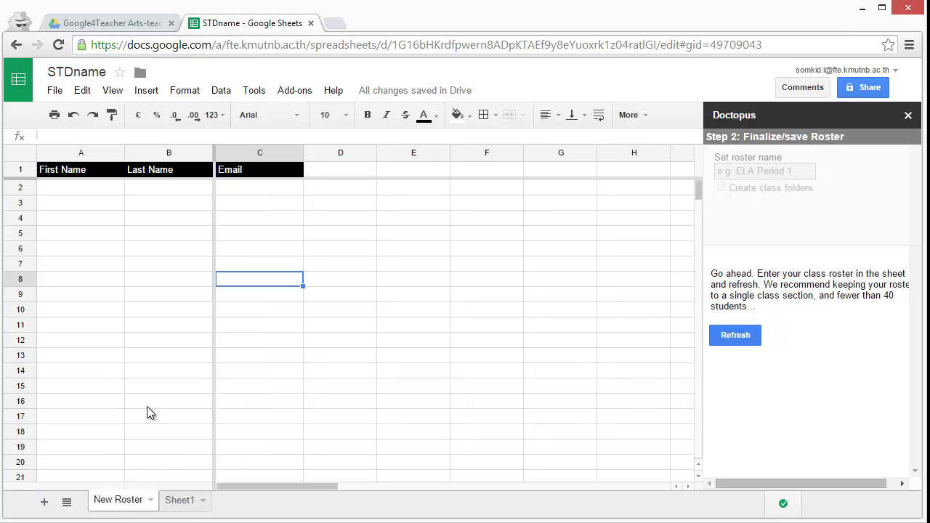
{"action": "left_click", "coordinate": [62, 190]}
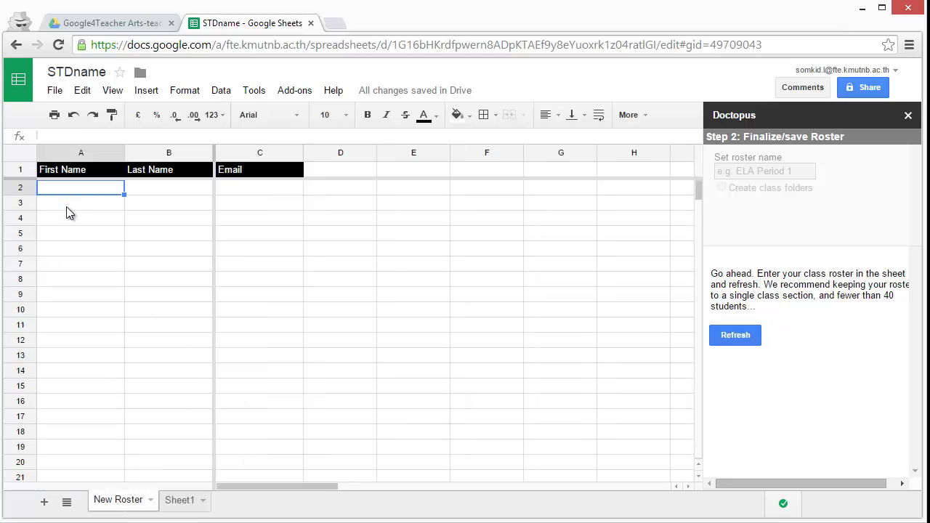
{"action": "key", "text": "ctrl+v"}
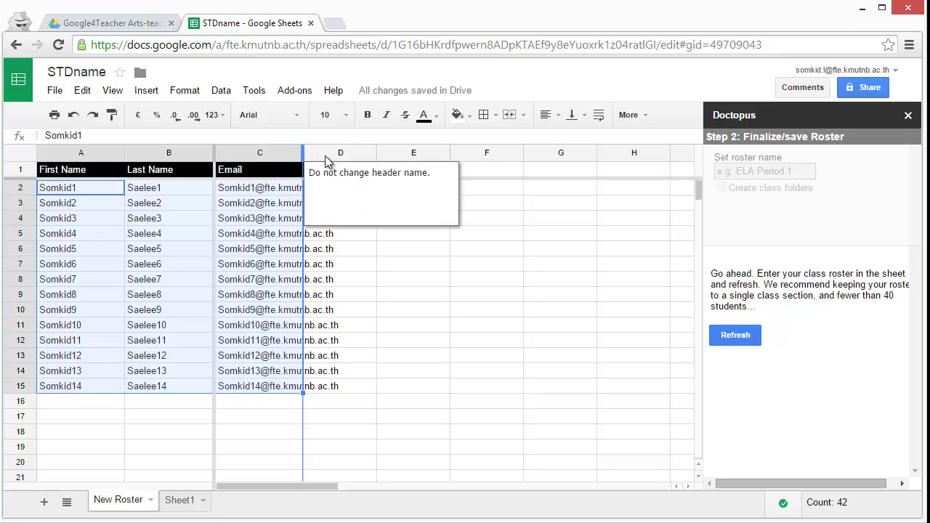
{"action": "left_click_drag", "start_coordinate": [303, 152], "coordinate": [355, 153]}
{"action": "left_click", "coordinate": [390, 383]}
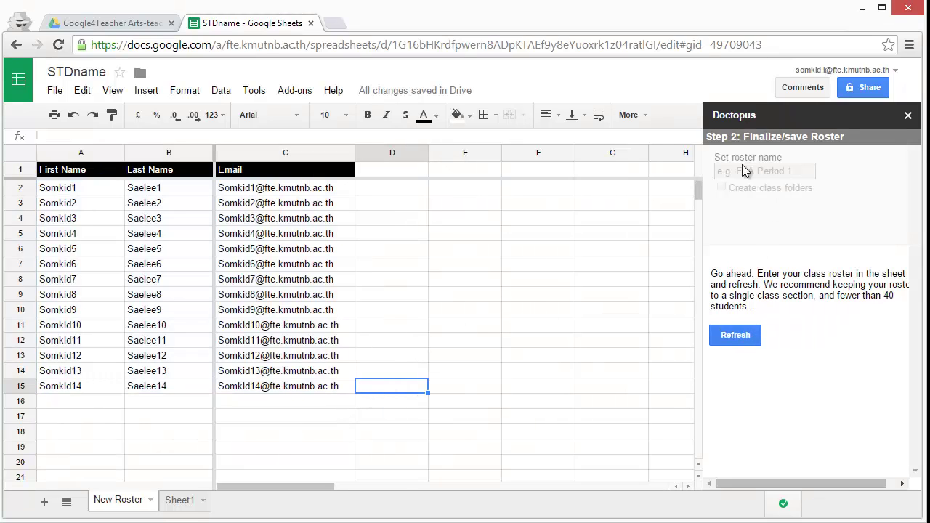
- Refresh the populated roster in Doctopus and name it TestDoctopus
{"action": "left_click", "coordinate": [736, 336]}
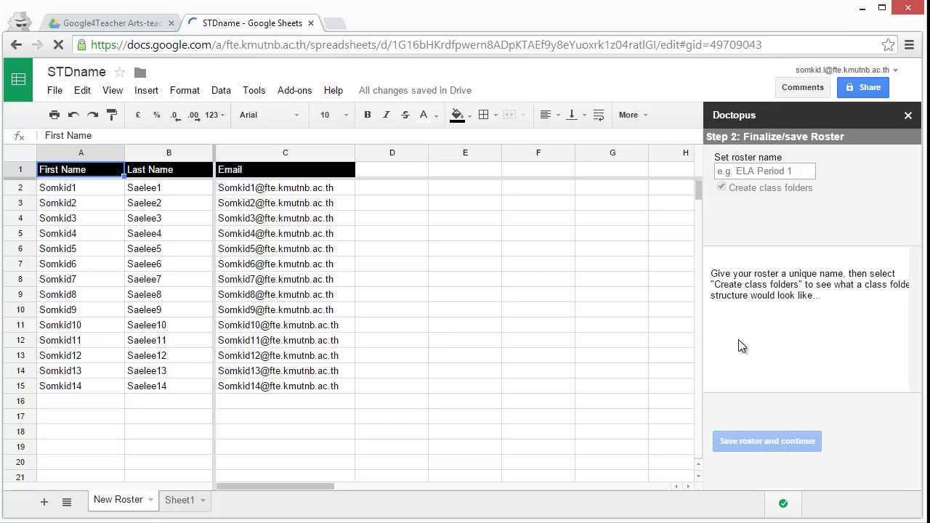
{"action": "left_click", "coordinate": [750, 170]}
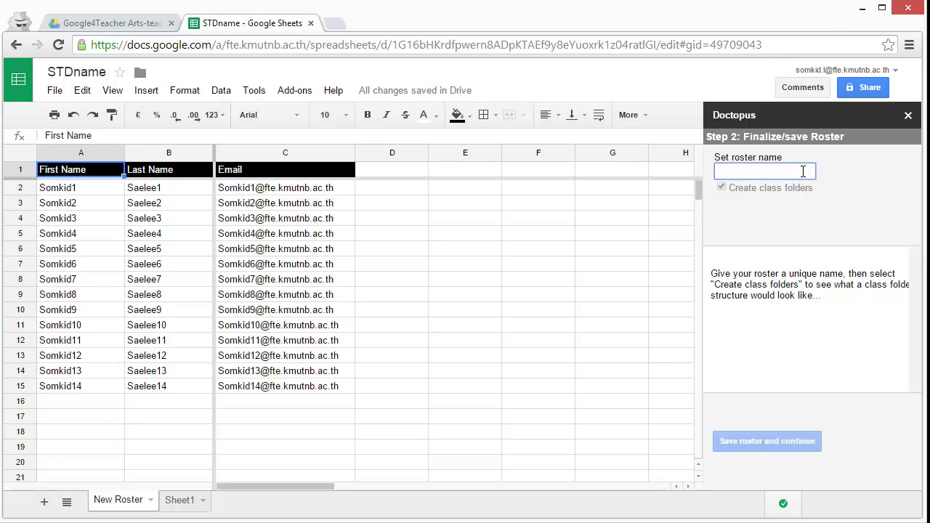
{"action": "type", "text": "TestDoctopus"}
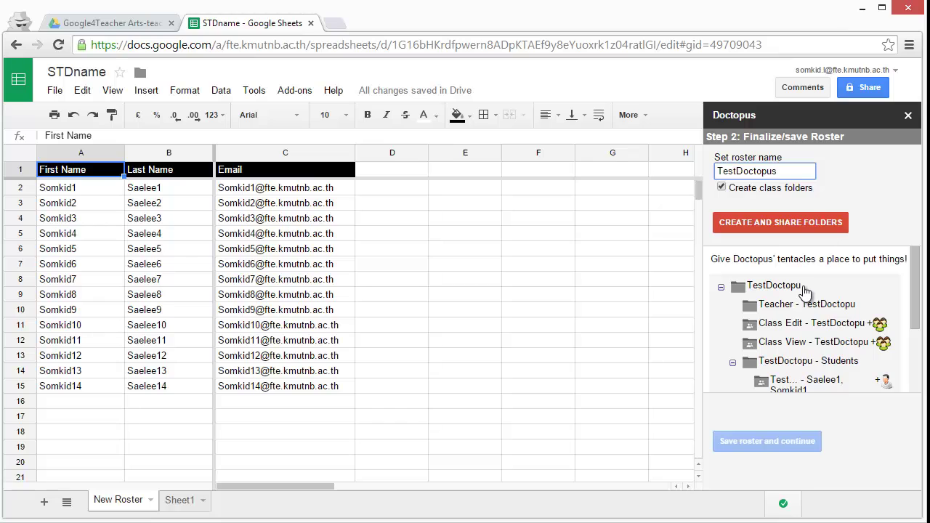
- Review the previewed class folder structure, and create and share the folders for the roster
{"action": "double_click", "coordinate": [779, 171]}
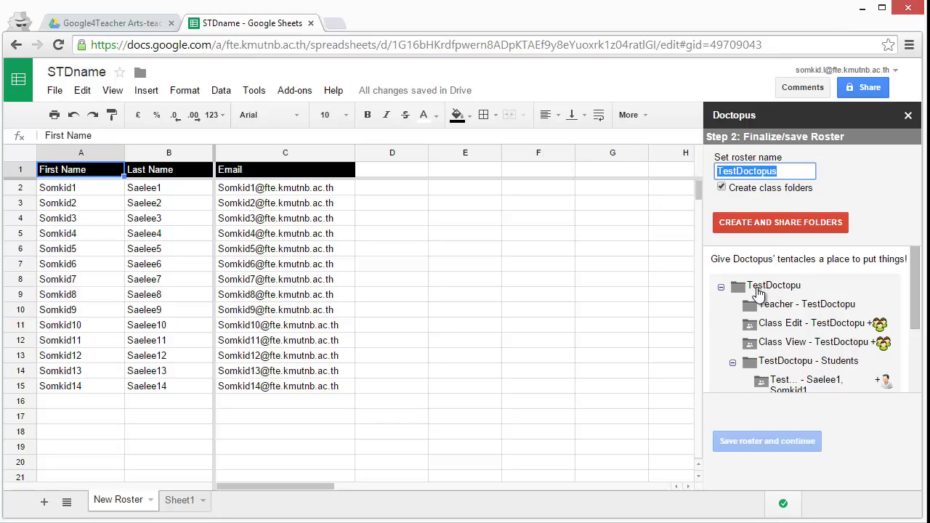
{"action": "mouse_move", "coordinate": [782, 292]}
{"action": "left_click", "coordinate": [800, 168]}
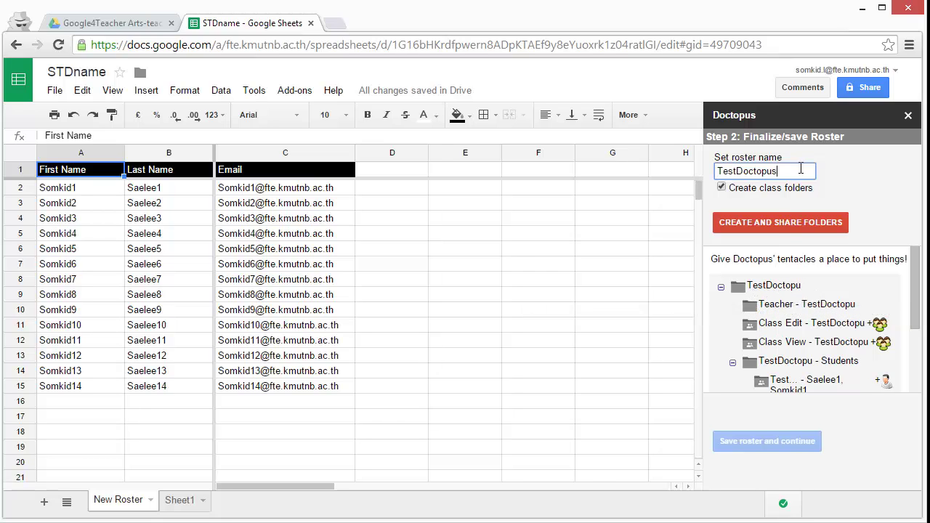
{"action": "left_click_drag", "start_coordinate": [799, 169], "coordinate": [706, 160]}
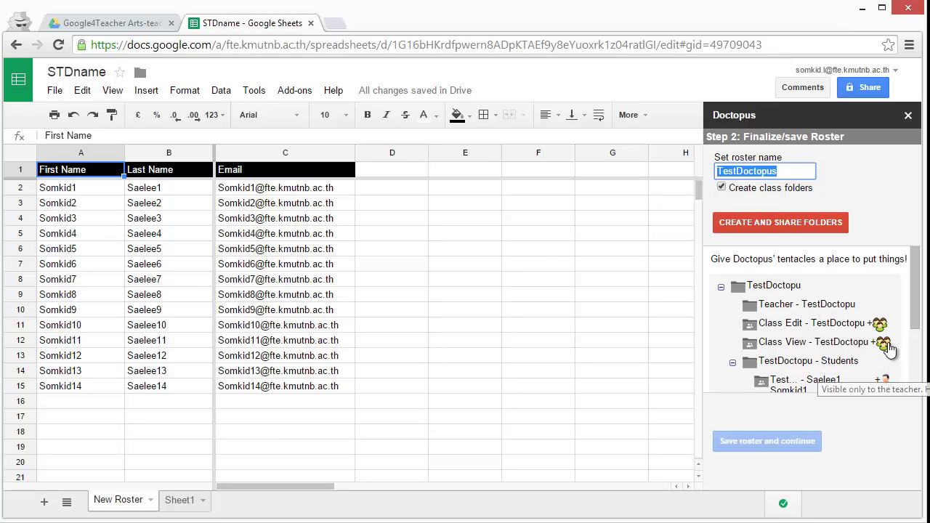
{"action": "left_click_drag", "start_coordinate": [914, 319], "coordinate": [914, 373]}
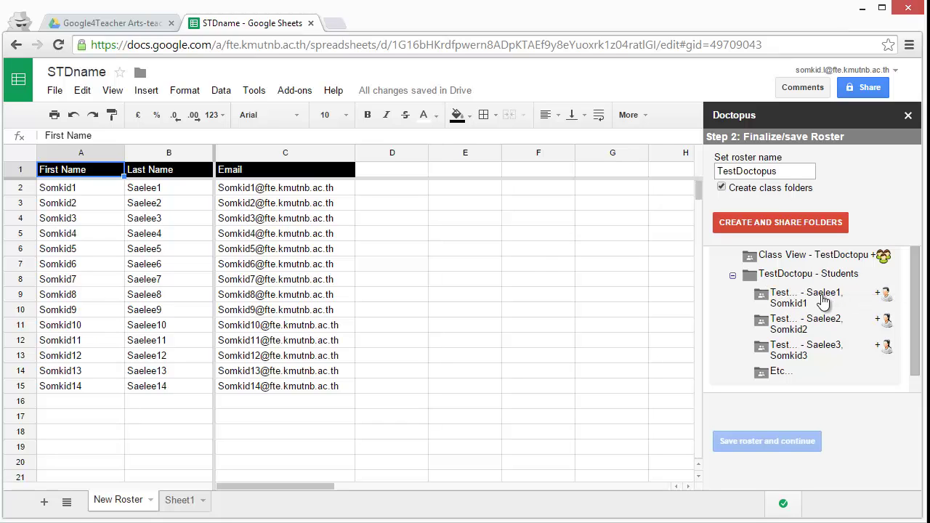
{"action": "mouse_move", "coordinate": [828, 302]}
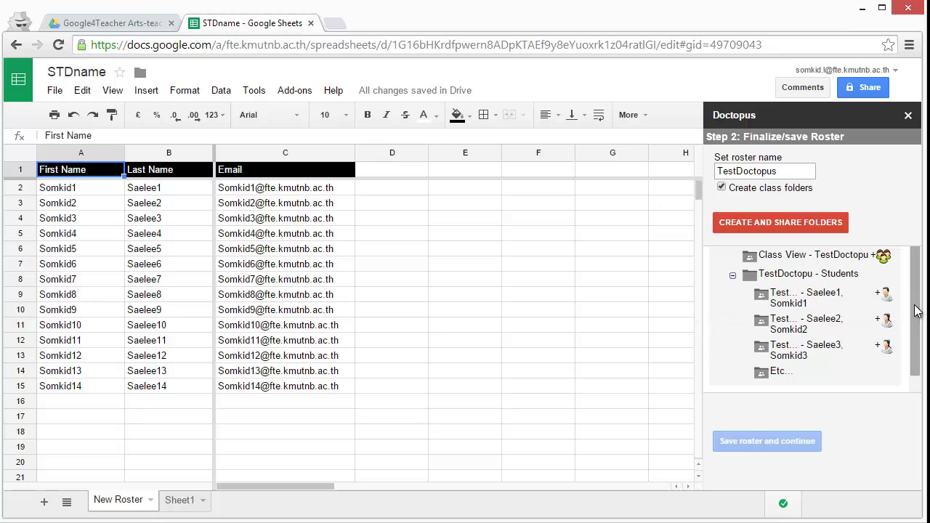
{"action": "scroll", "coordinate": [917, 349], "scroll_direction": "down", "scroll_amount": 2}
{"action": "left_click_drag", "start_coordinate": [919, 338], "coordinate": [917, 261]}
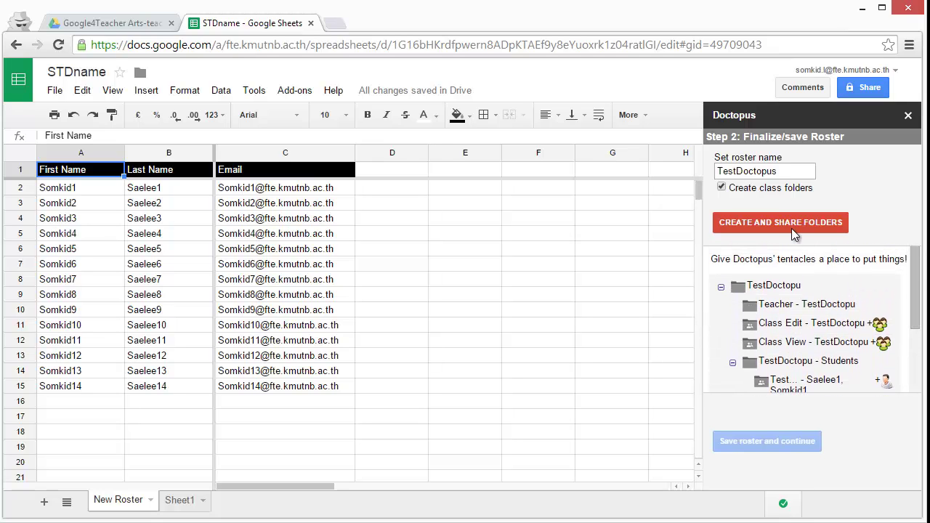
{"action": "left_click", "coordinate": [754, 224]}
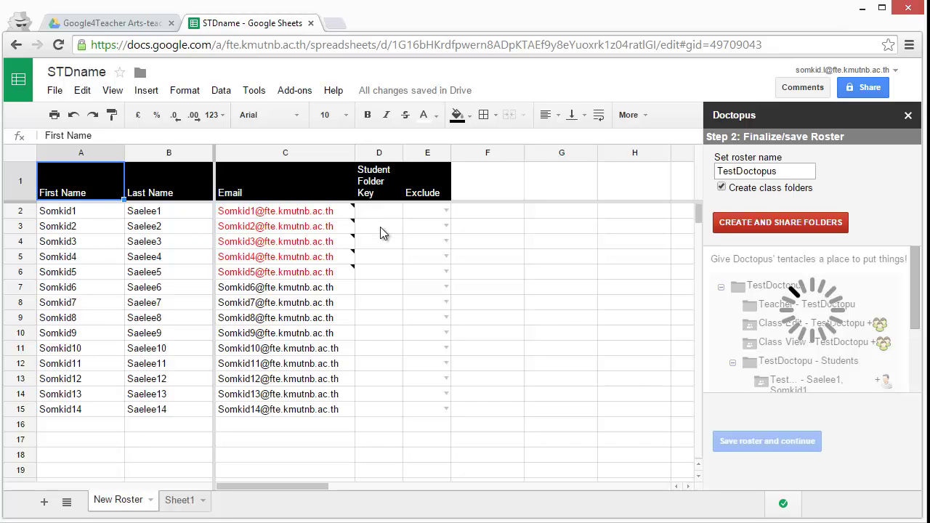
- Switch to Google Drive and open the TestDoctopus folder in My Drive
{"action": "left_click", "coordinate": [123, 23]}
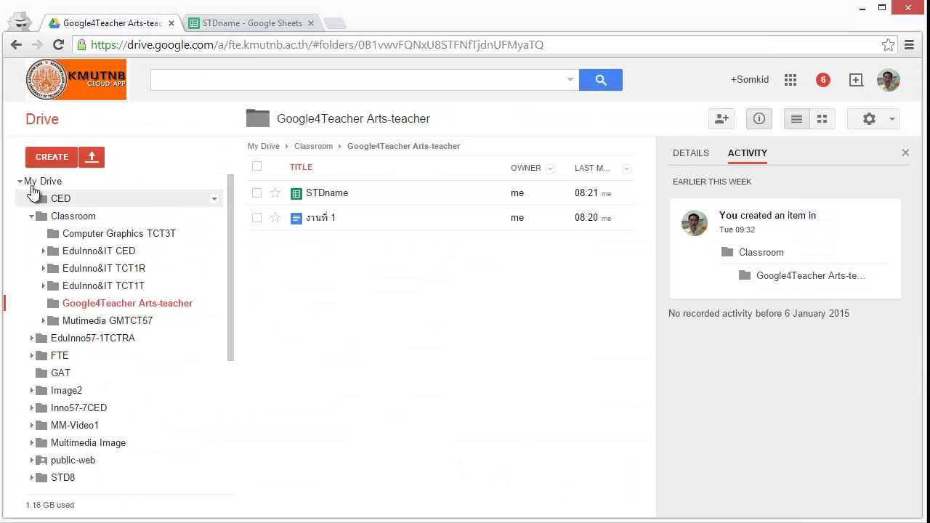
{"action": "left_click", "coordinate": [36, 182]}
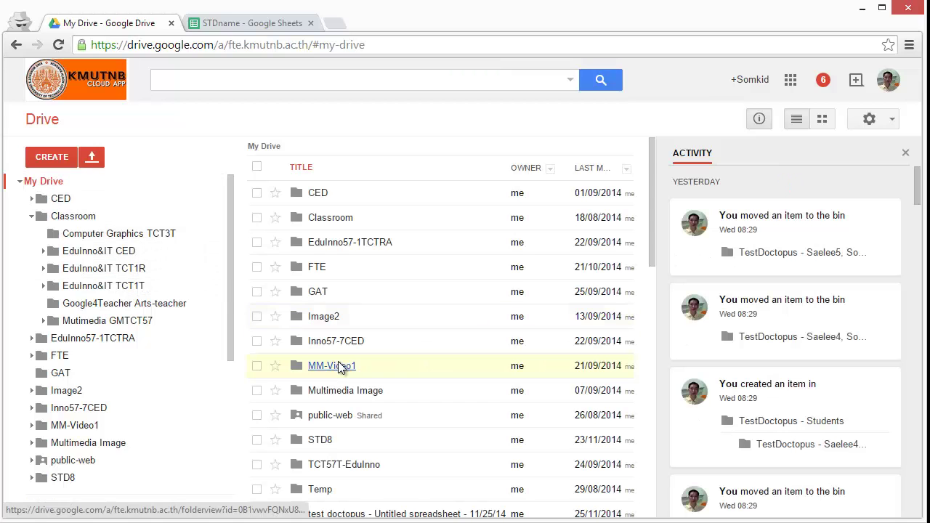
{"action": "scroll", "coordinate": [339, 367], "scroll_direction": "down", "scroll_amount": 1}
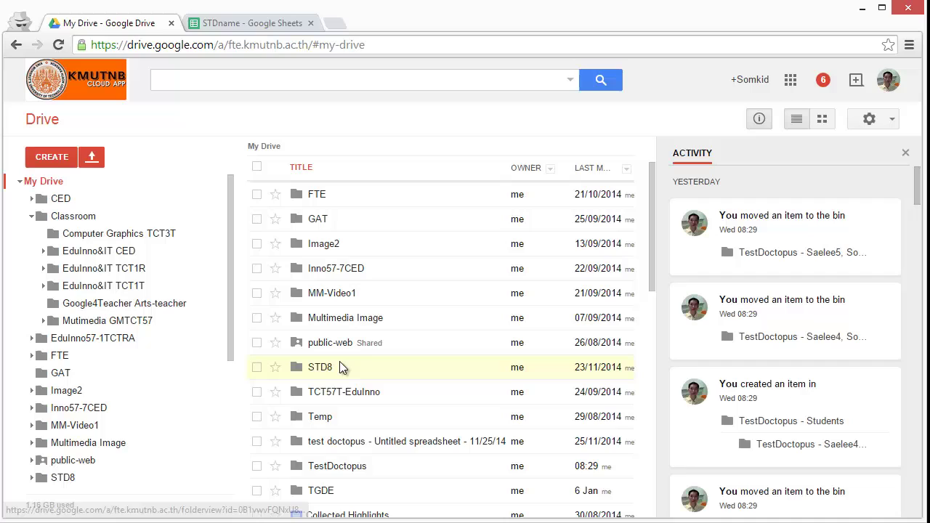
{"action": "left_click", "coordinate": [337, 466]}
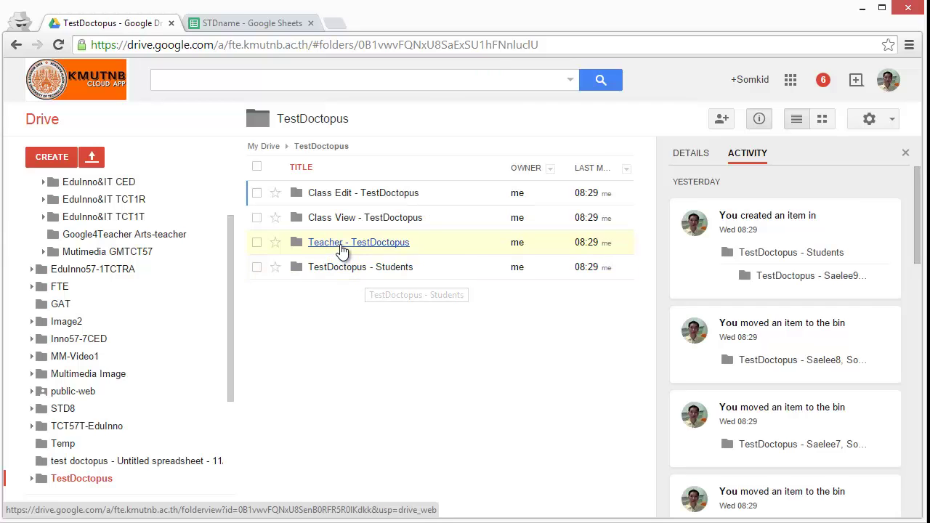
- Inspect the contents of the Teacher, Class Edit, Class View and Students subfolders of TestDoctopus
{"action": "left_click", "coordinate": [342, 246]}
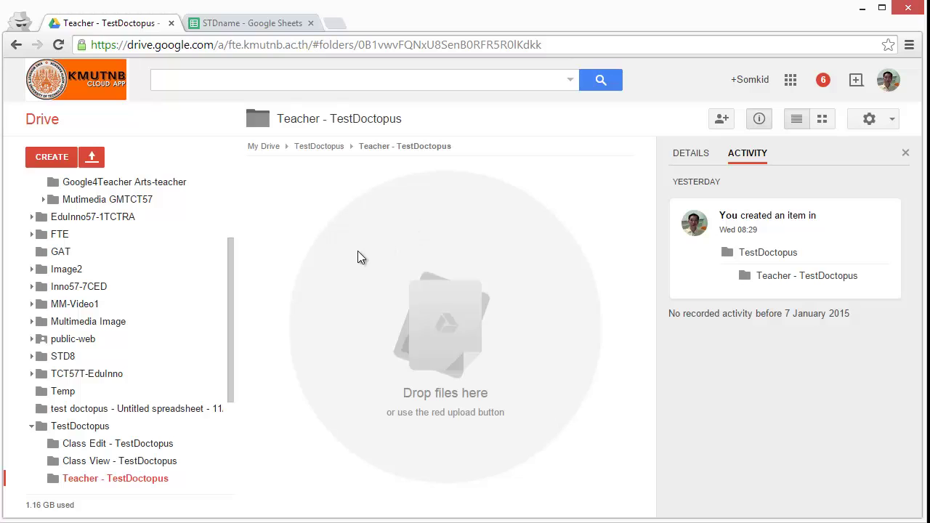
{"action": "left_click", "coordinate": [132, 446]}
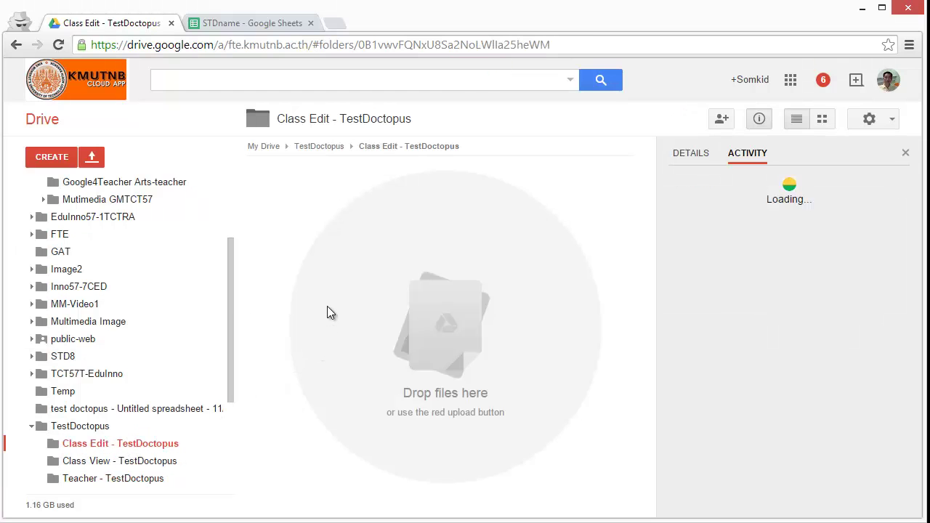
{"action": "left_click", "coordinate": [155, 463]}
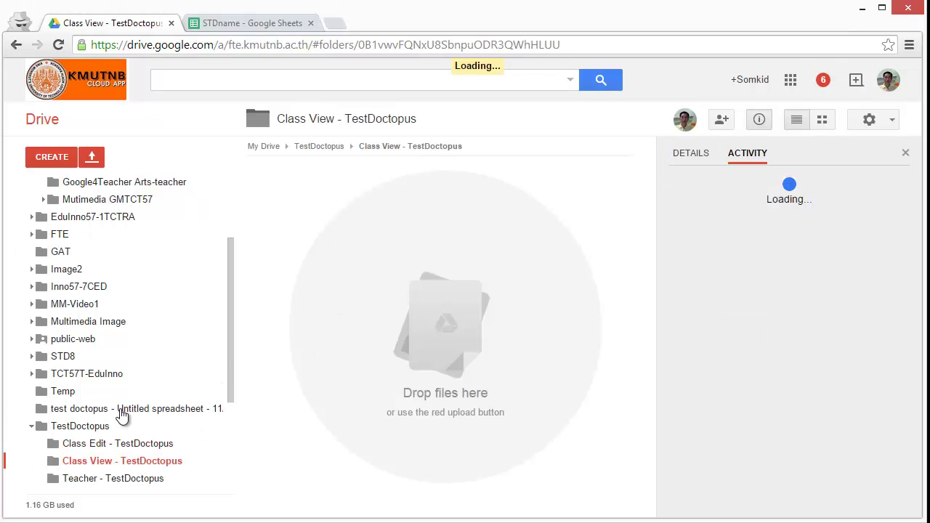
{"action": "scroll", "coordinate": [79, 450], "scroll_direction": "down", "scroll_amount": 2}
{"action": "left_click", "coordinate": [102, 352]}
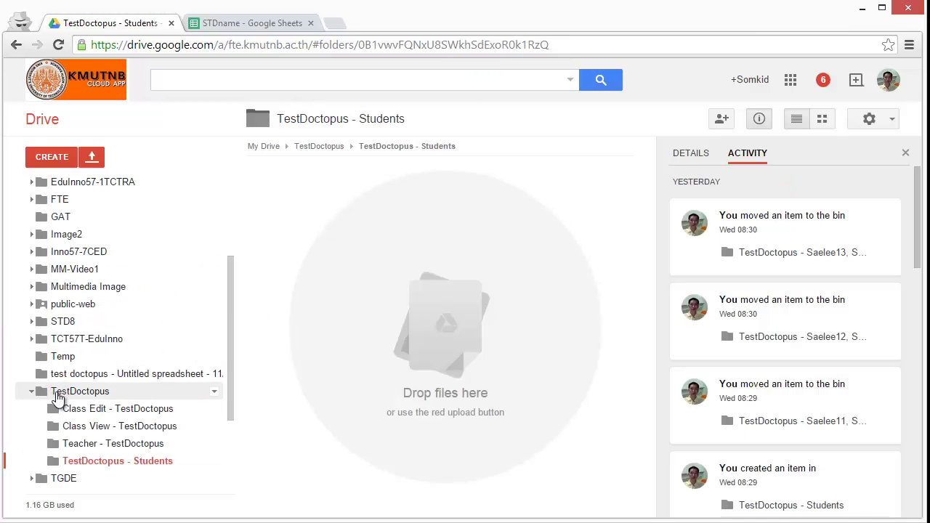
- Recheck the contents of the Students, Teacher and Class View subfolders of TestDoctopus
{"action": "left_click", "coordinate": [133, 374]}
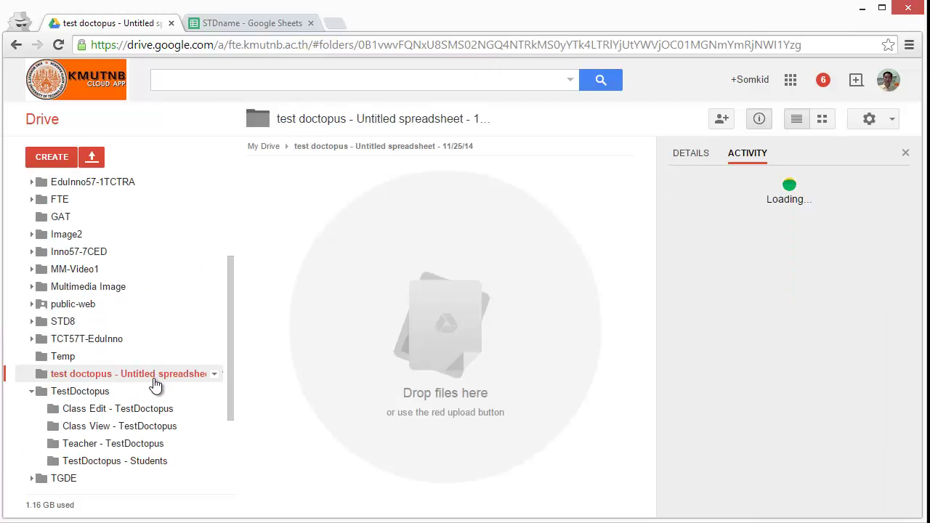
{"action": "left_click", "coordinate": [110, 464]}
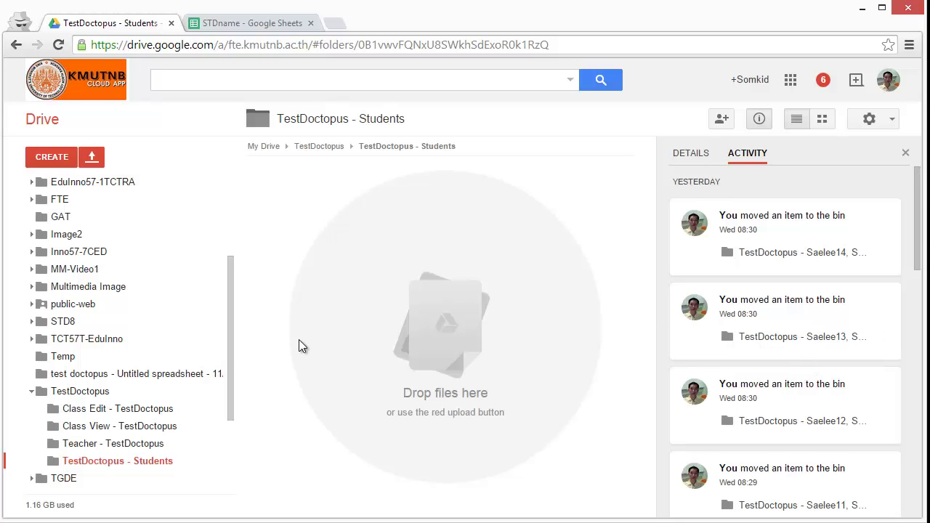
{"action": "left_click", "coordinate": [118, 443]}
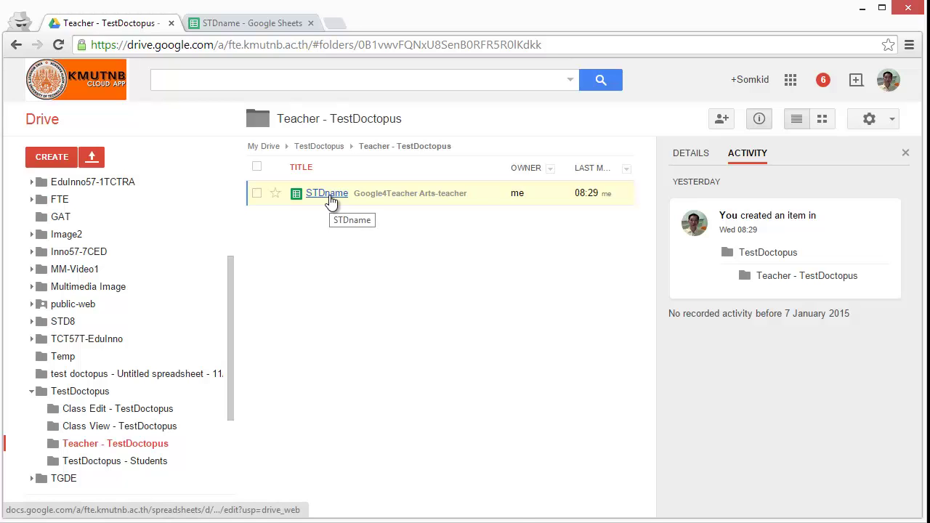
{"action": "left_click", "coordinate": [140, 432]}
{"action": "left_click", "coordinate": [134, 468]}
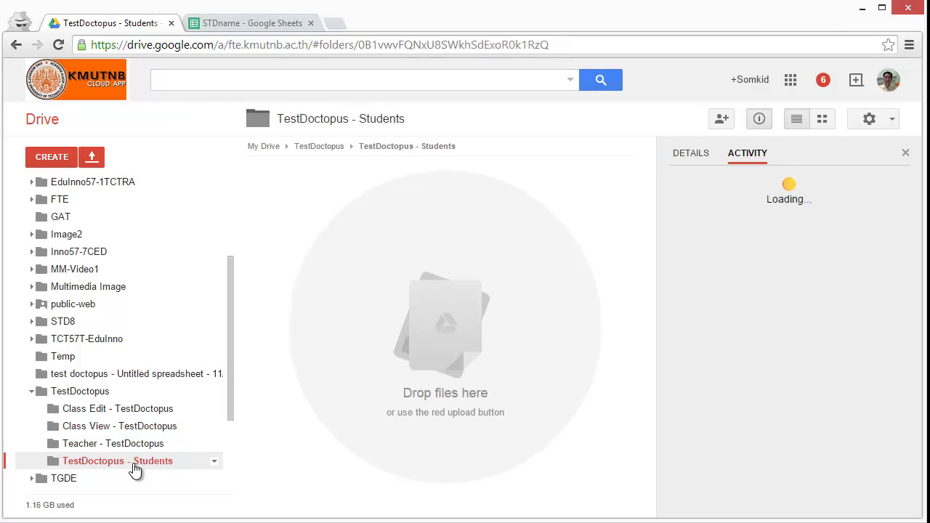
{"action": "left_click", "coordinate": [136, 428]}
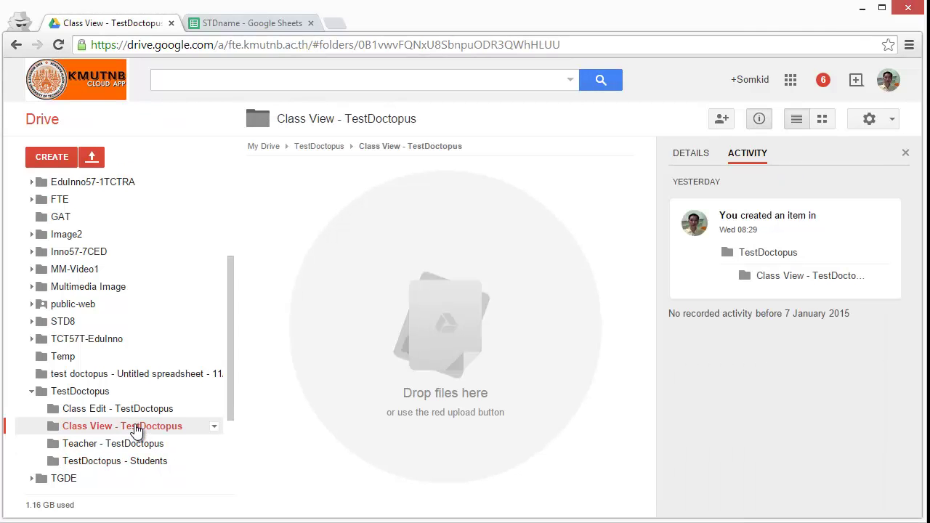
- Switch to the STDname spreadsheet, review the Doctopus list of class folders and students, and save the roster to continue
{"action": "left_click", "coordinate": [247, 25]}
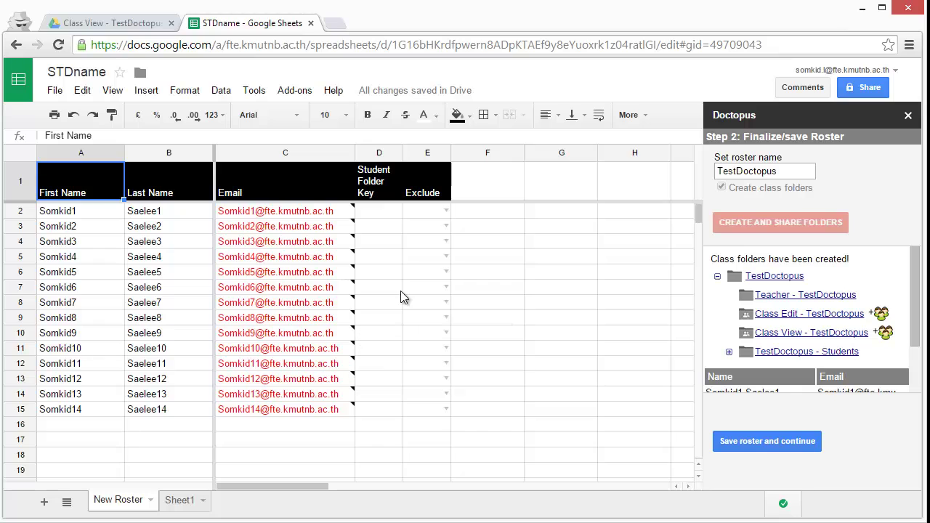
{"action": "mouse_move", "coordinate": [325, 212]}
{"action": "scroll", "coordinate": [868, 373], "scroll_direction": "down", "scroll_amount": 3}
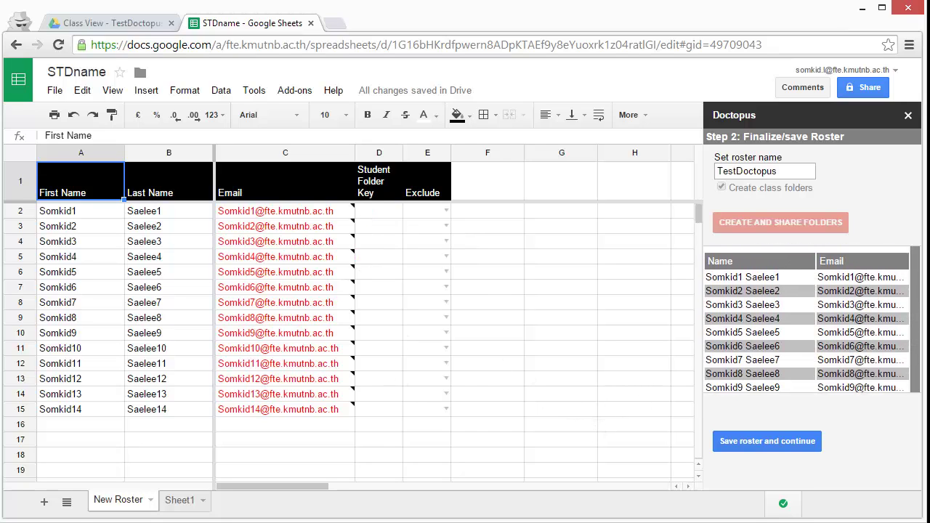
{"action": "scroll", "coordinate": [799, 348], "scroll_direction": "down", "scroll_amount": 1}
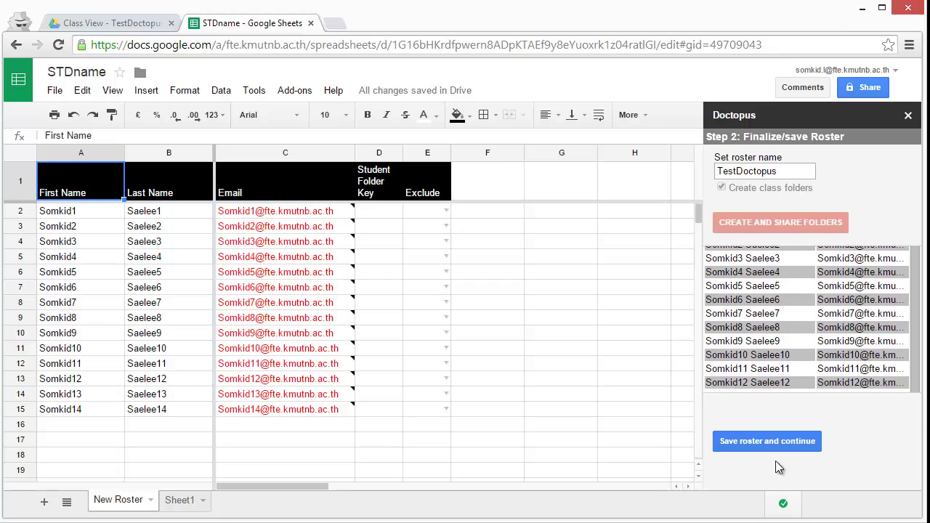
{"action": "left_click", "coordinate": [766, 441]}
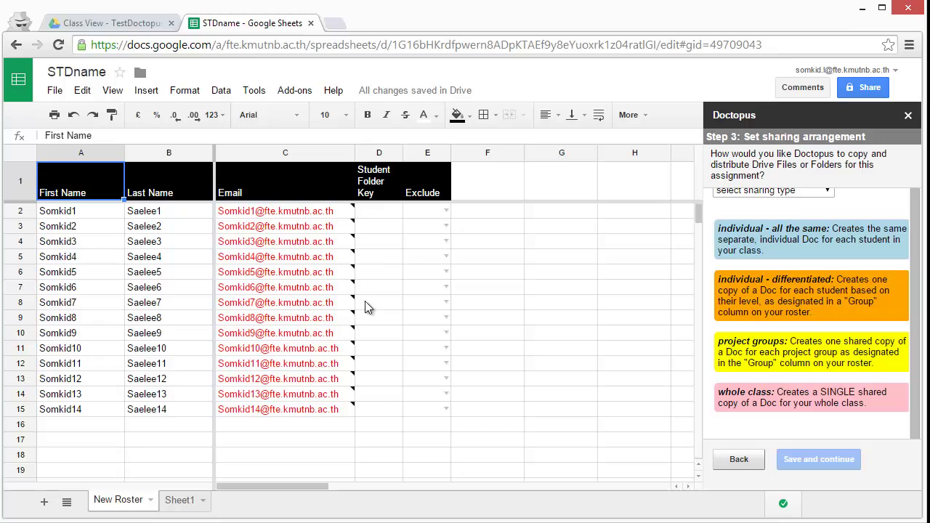
- Read the description of the "individual - all the same" sharing type in Doctopus
{"action": "left_click", "coordinate": [501, 309]}
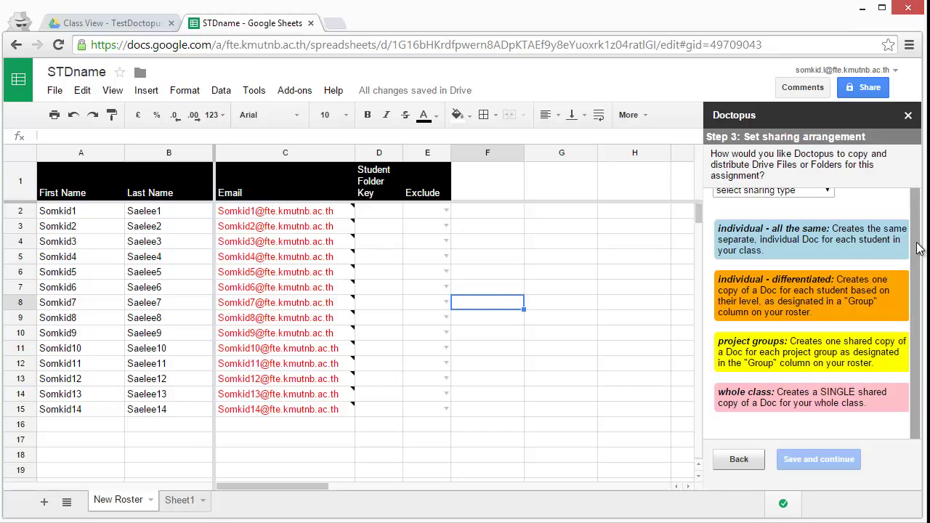
{"action": "scroll", "coordinate": [917, 242], "scroll_direction": "up", "scroll_amount": 1}
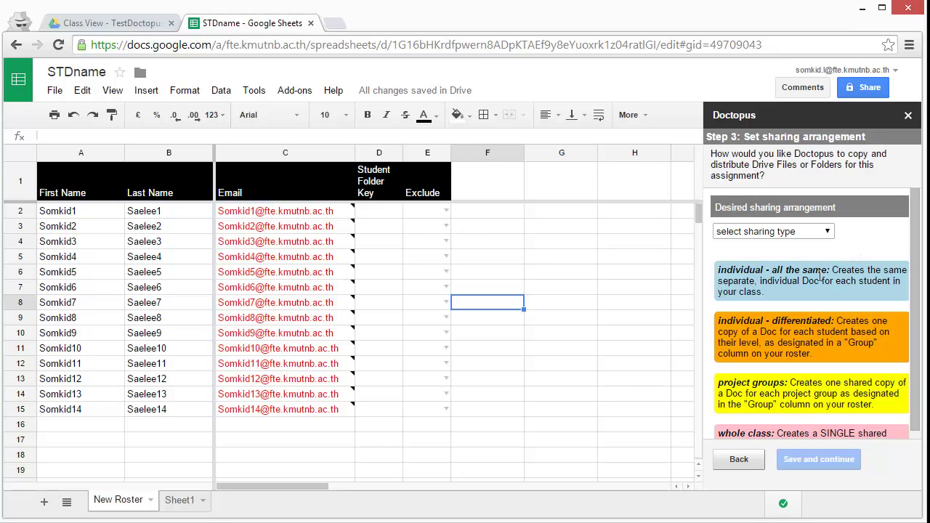
{"action": "left_click_drag", "start_coordinate": [768, 270], "coordinate": [850, 294]}
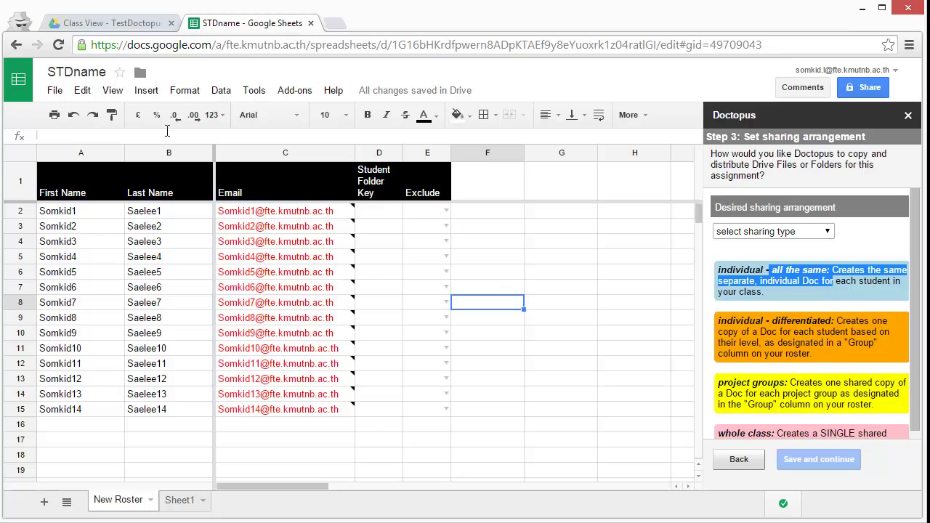
- Switch to Google Drive and open the Google4Teacher Arts-teacher folder inside Classroom to examine its assignment document
{"action": "left_click", "coordinate": [112, 24]}
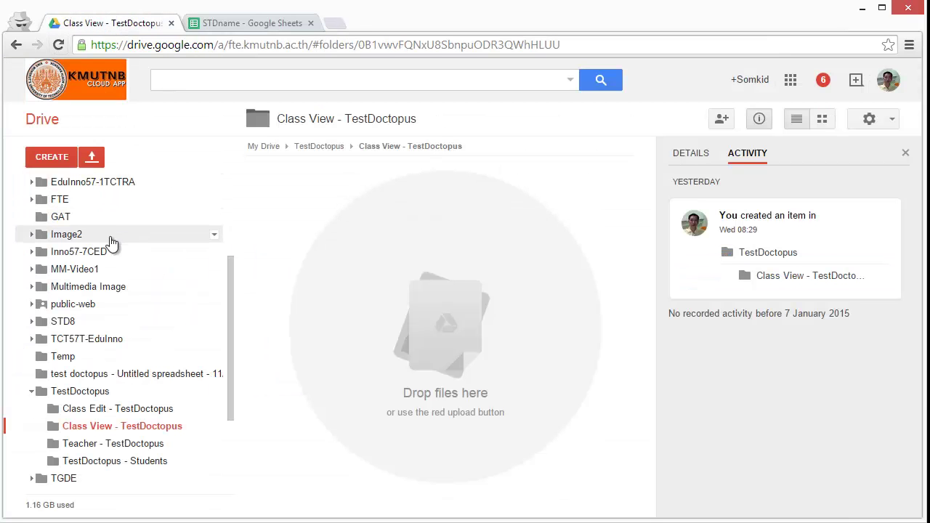
{"action": "scroll", "coordinate": [112, 322], "scroll_direction": "up", "scroll_amount": 3}
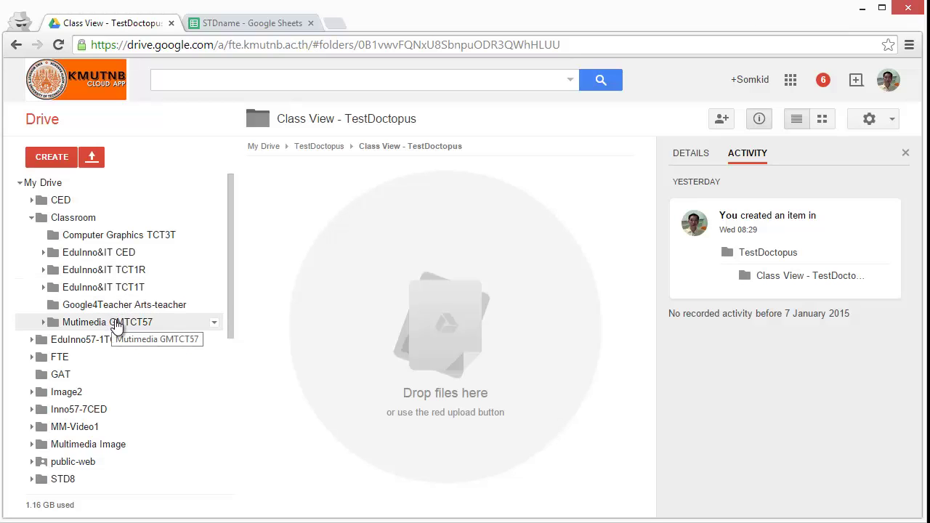
{"action": "left_click", "coordinate": [125, 306]}
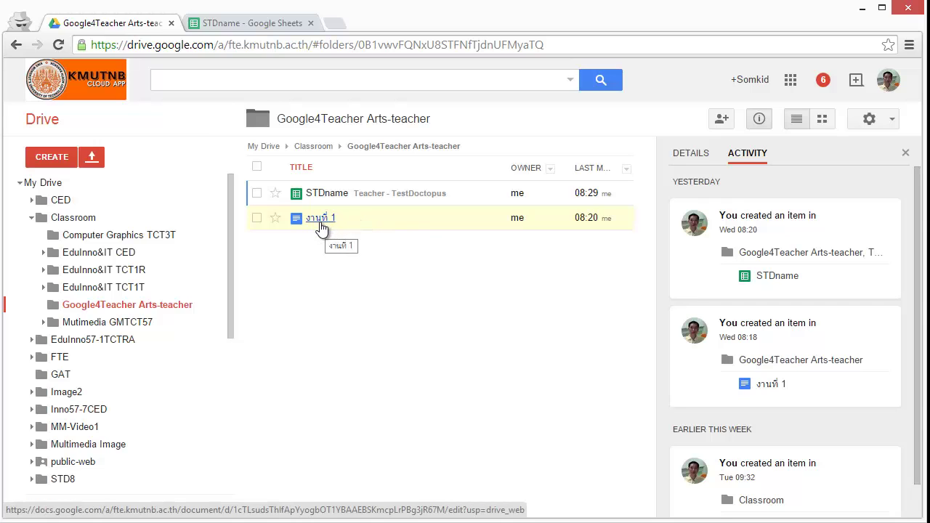
- Return to the STDname spreadsheet and read the descriptions of the "individual - differentiated" and "project groups" sharing types
{"action": "left_click", "coordinate": [254, 23]}
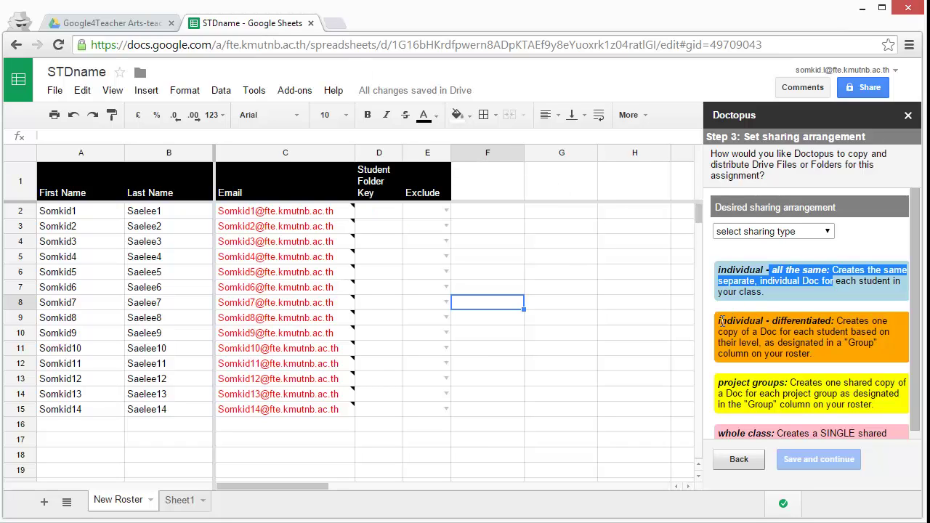
{"action": "left_click_drag", "start_coordinate": [719, 321], "coordinate": [834, 321]}
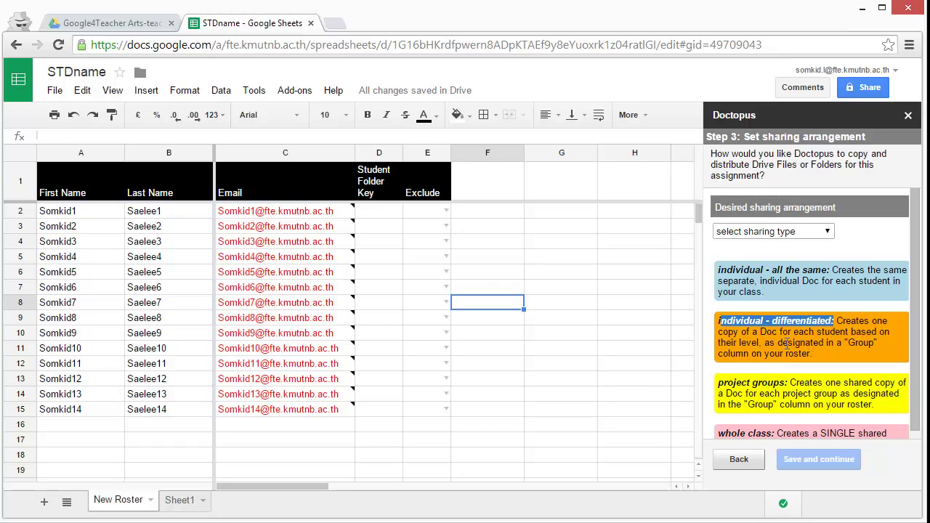
{"action": "left_click_drag", "start_coordinate": [734, 383], "coordinate": [818, 383]}
{"action": "left_click", "coordinate": [812, 396]}
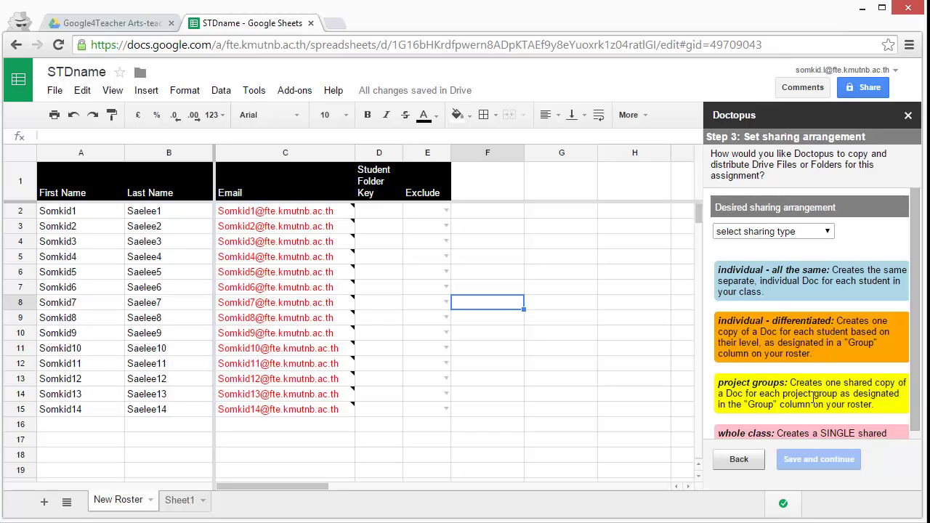
- Set the desired sharing arrangement to project groups, with the whole class access level at no access
{"action": "left_click", "coordinate": [827, 233]}
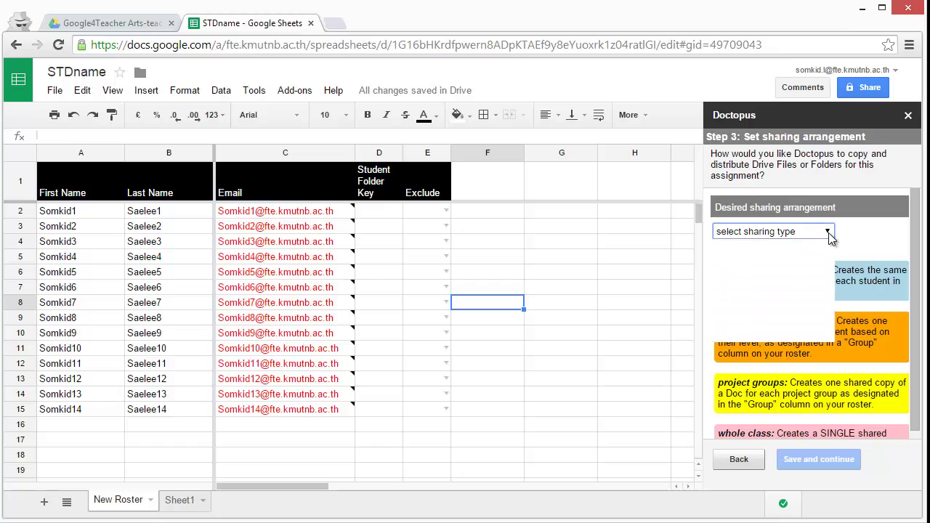
{"action": "left_click", "coordinate": [788, 317]}
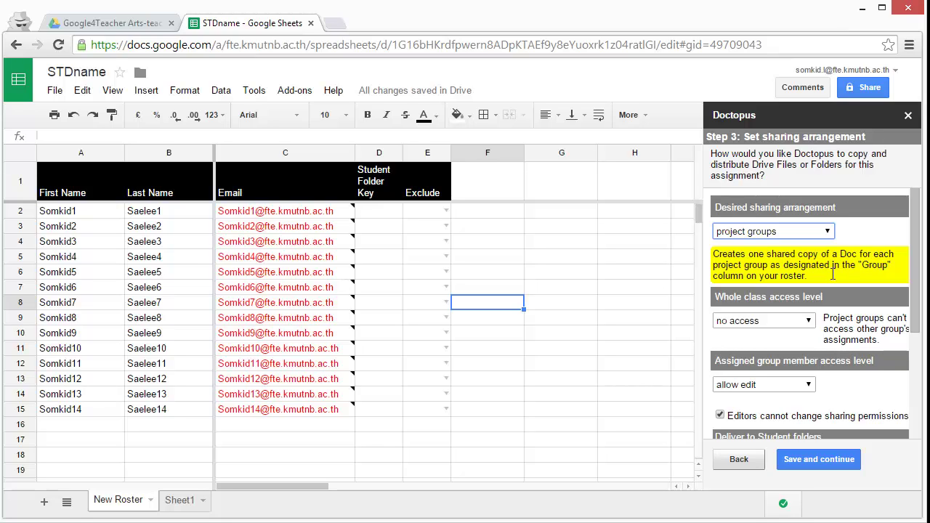
{"action": "left_click", "coordinate": [809, 322]}
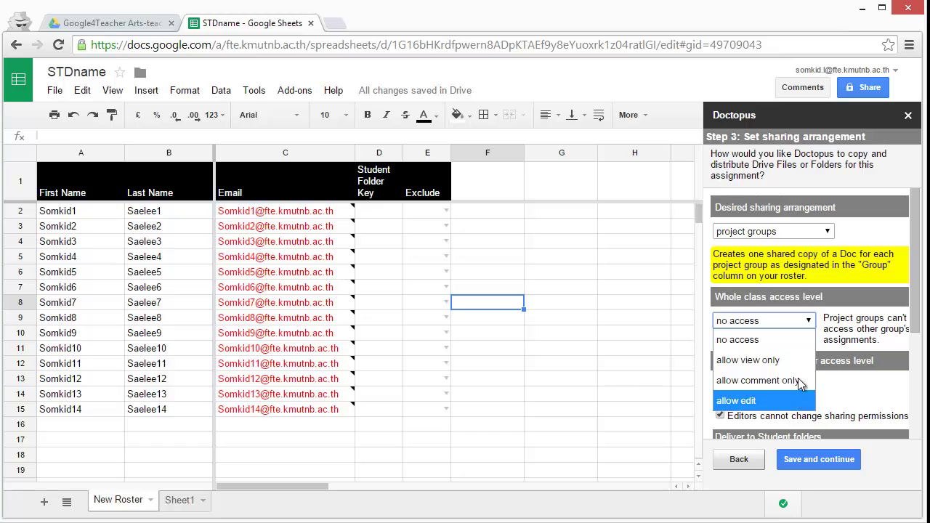
{"action": "left_click", "coordinate": [790, 338]}
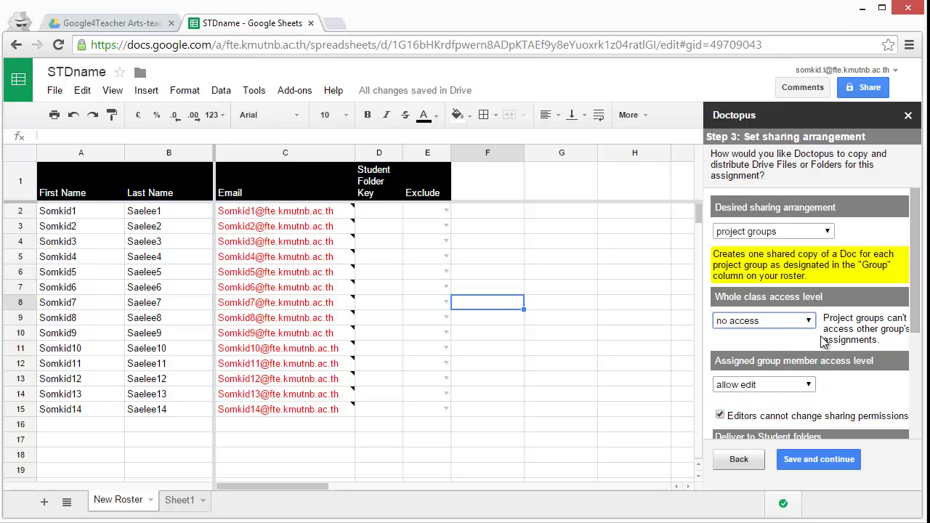
- Review the group member access, student folder delivery and co-teacher options, and save the sharing arrangement to continue
{"action": "scroll", "coordinate": [834, 363], "scroll_direction": "down", "scroll_amount": 2}
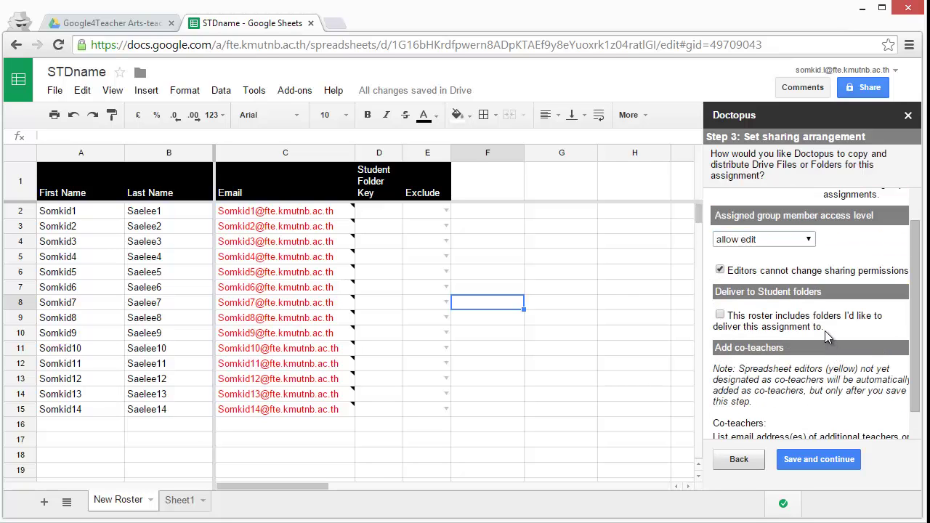
{"action": "scroll", "coordinate": [824, 331], "scroll_direction": "down", "scroll_amount": 2}
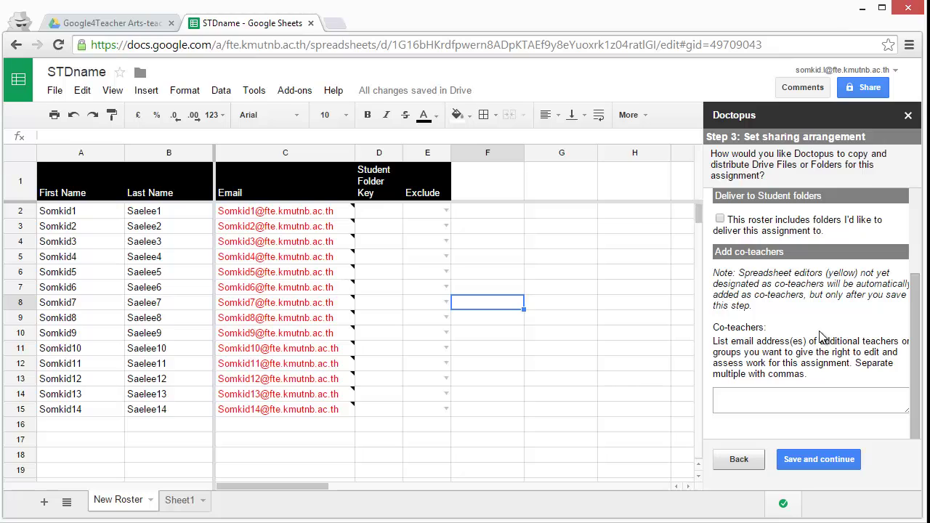
{"action": "left_click", "coordinate": [743, 393]}
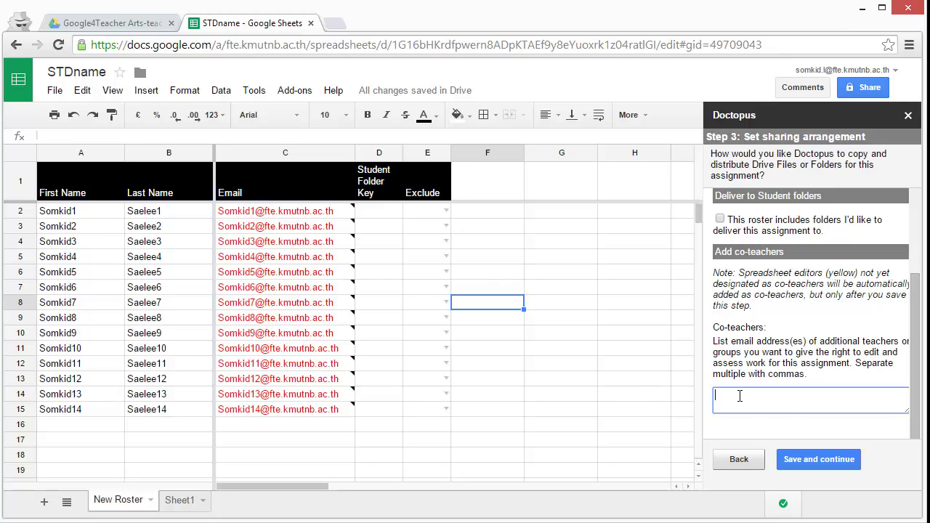
{"action": "scroll", "coordinate": [788, 336], "scroll_direction": "up", "scroll_amount": 4}
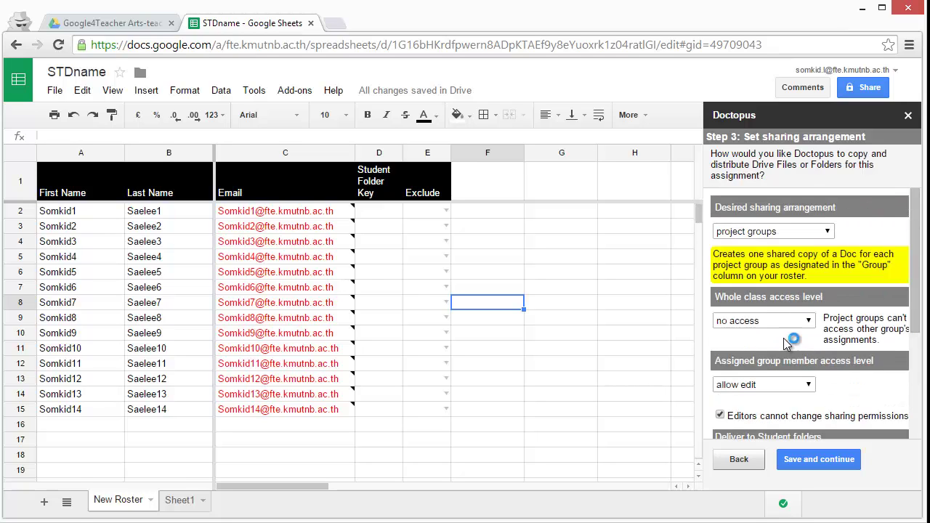
{"action": "scroll", "coordinate": [842, 290], "scroll_direction": "down", "scroll_amount": 4}
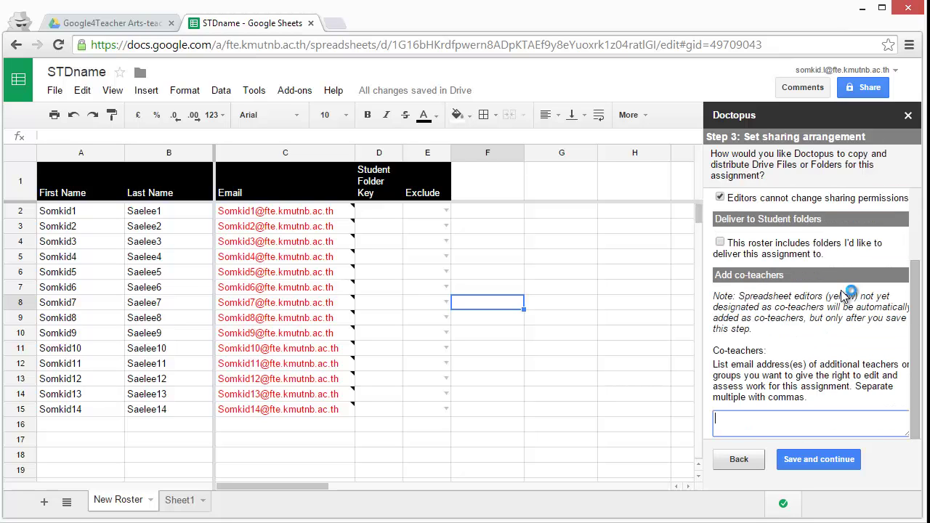
{"action": "scroll", "coordinate": [844, 295], "scroll_direction": "up", "scroll_amount": 2}
{"action": "scroll", "coordinate": [845, 298], "scroll_direction": "down", "scroll_amount": 2}
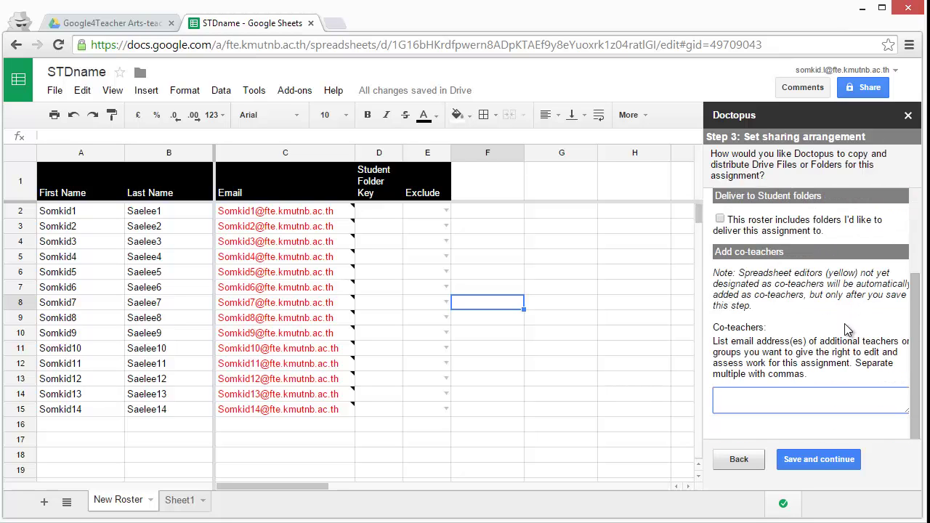
{"action": "left_click", "coordinate": [823, 461]}
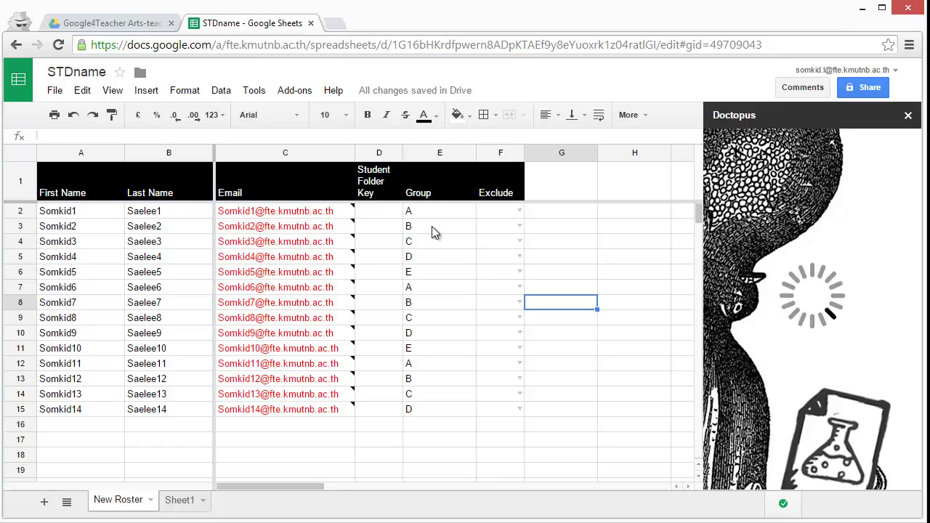
- Check the students assigned to group A in the roster's Group column
{"action": "left_click", "coordinate": [421, 209]}
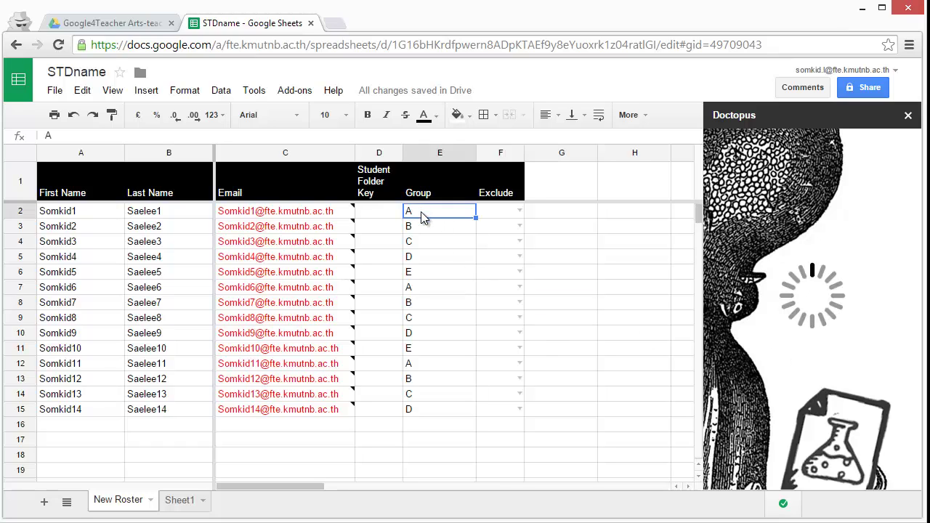
{"action": "left_click", "coordinate": [422, 290]}
{"action": "left_click", "coordinate": [428, 364]}
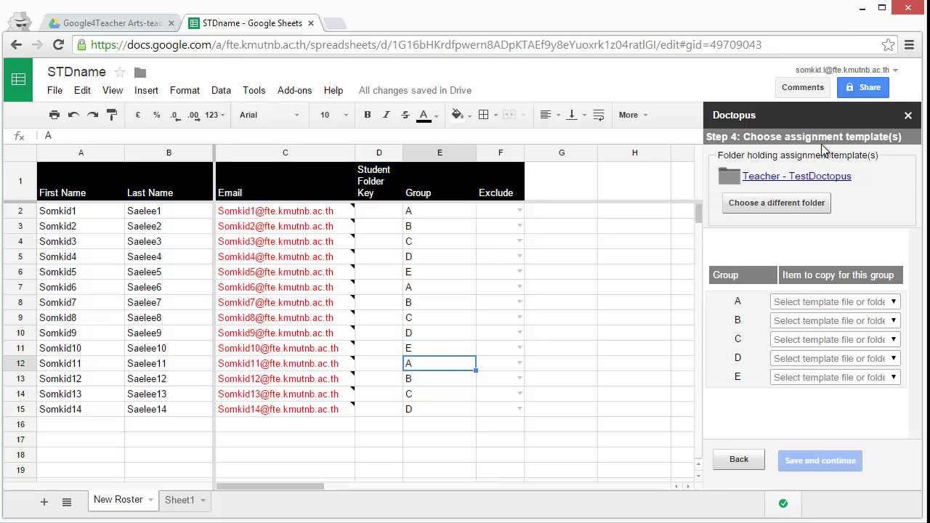
- Switch to Google Drive and move the งานที่ 1 document into the Teacher - TestDoctopus folder inside TestDoctopus
{"action": "left_click", "coordinate": [139, 23]}
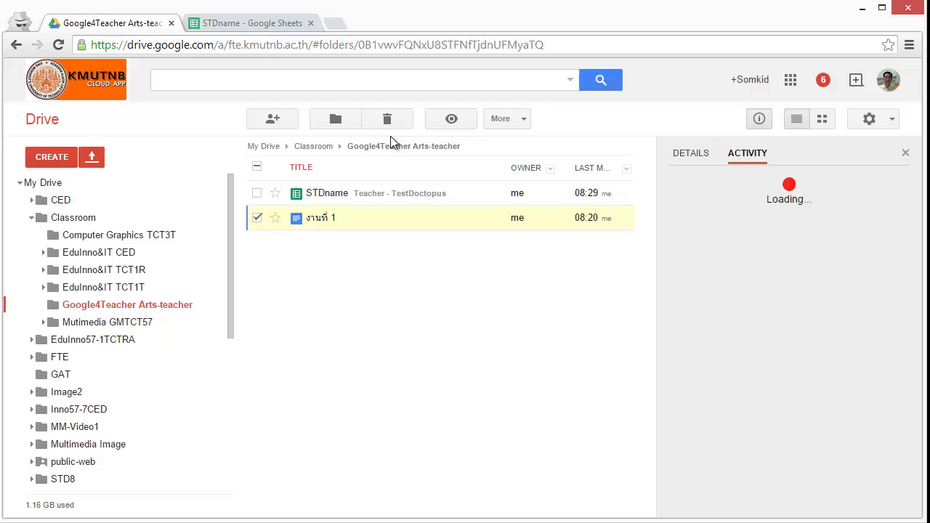
{"action": "left_click", "coordinate": [511, 125]}
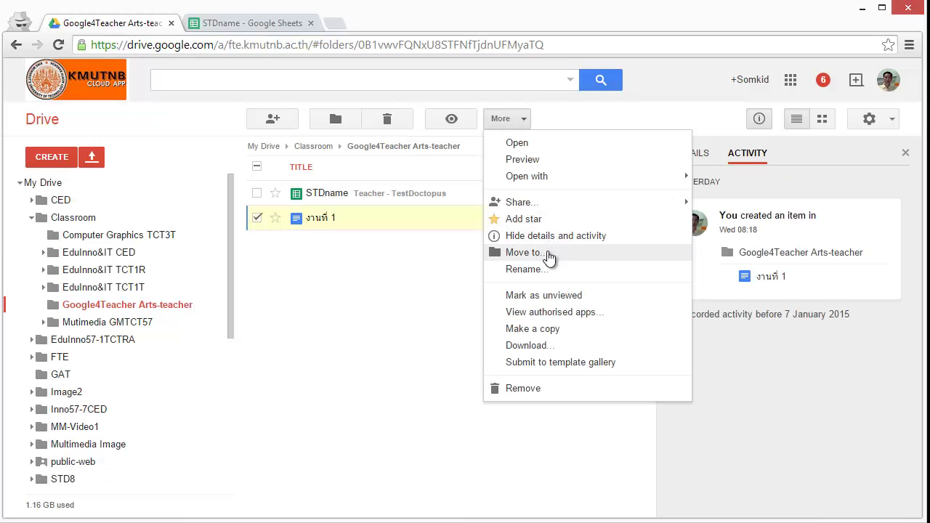
{"action": "left_click", "coordinate": [546, 253]}
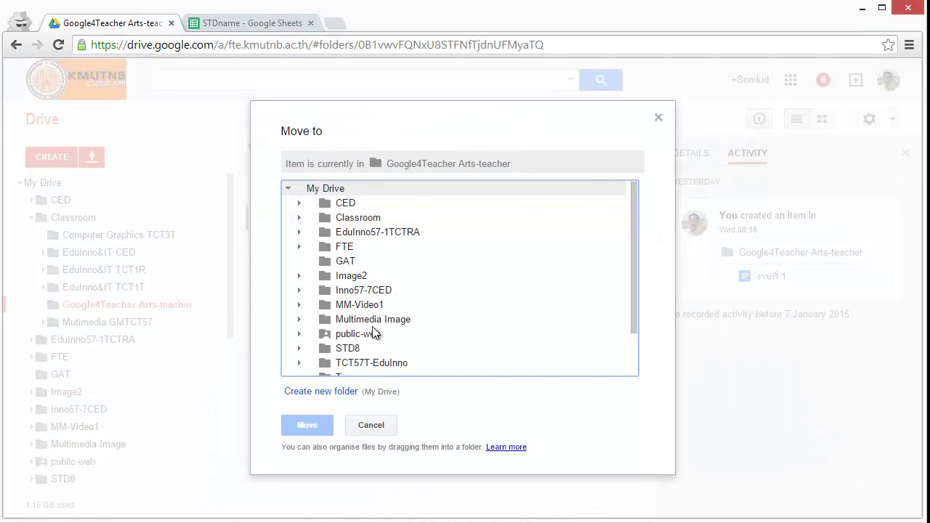
{"action": "scroll", "coordinate": [397, 303], "scroll_direction": "down", "scroll_amount": 2}
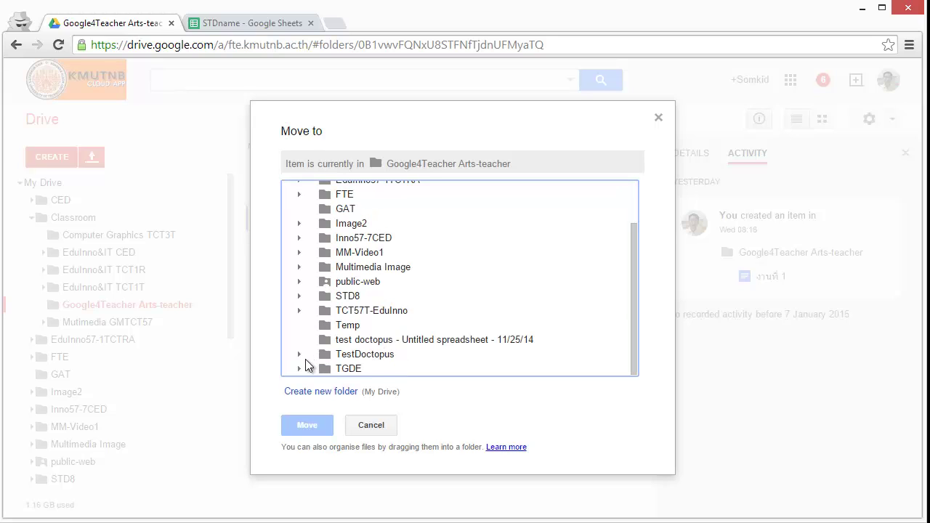
{"action": "left_click", "coordinate": [298, 354]}
{"action": "scroll", "coordinate": [459, 343], "scroll_direction": "down", "scroll_amount": 2}
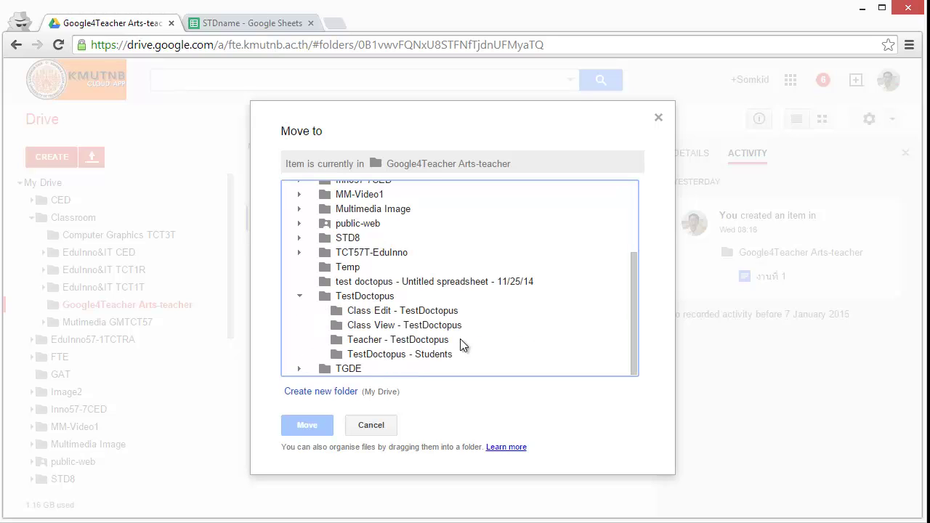
{"action": "left_click", "coordinate": [407, 341]}
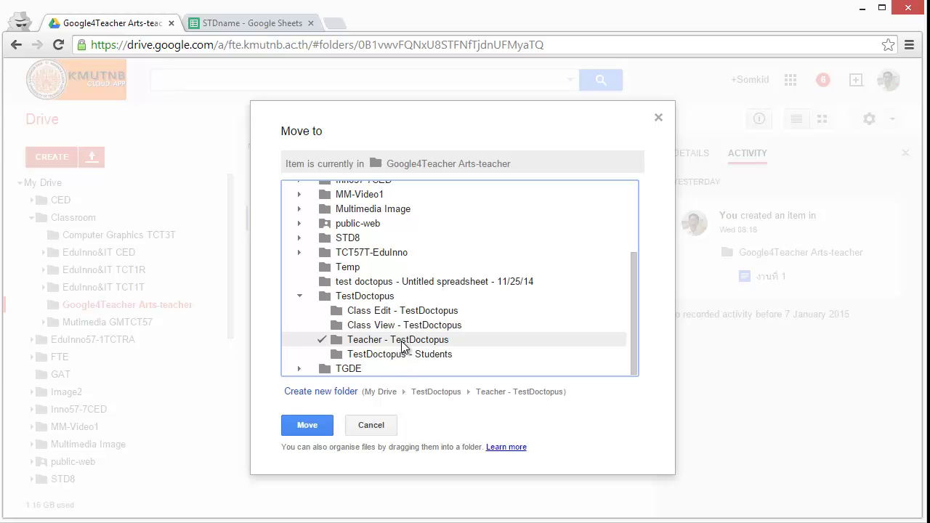
{"action": "left_click", "coordinate": [307, 425]}
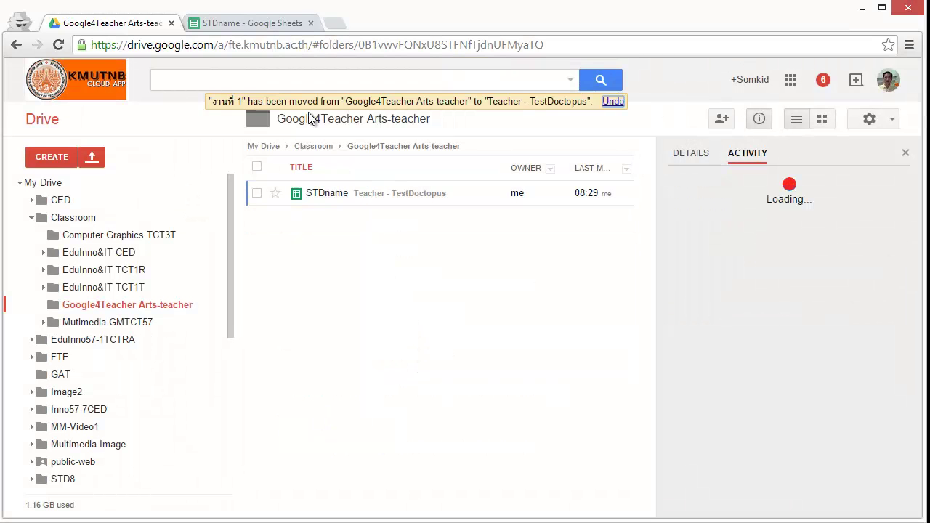
- Return to the STDname spreadsheet, select Teacher - TestDoctopus as the folder holding the assignment templates, and close Doctopus
{"action": "left_click", "coordinate": [254, 30]}
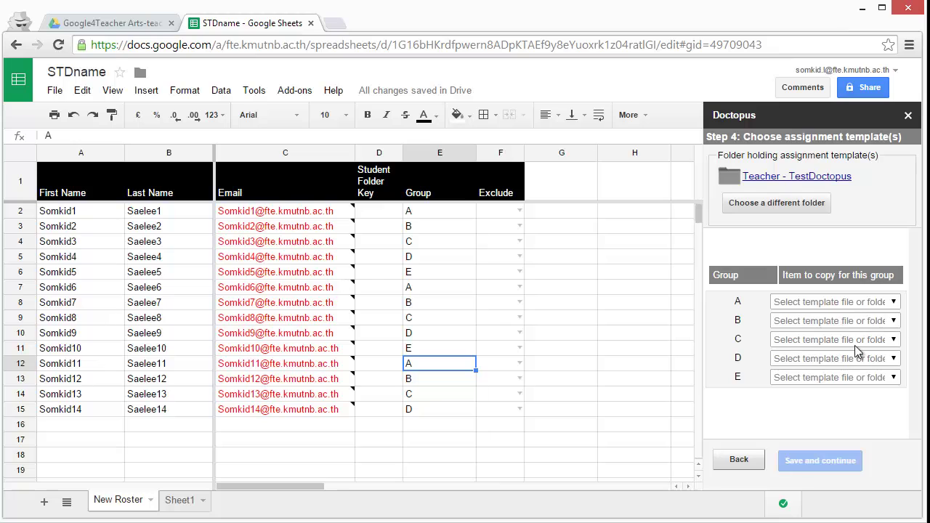
{"action": "left_click", "coordinate": [810, 204]}
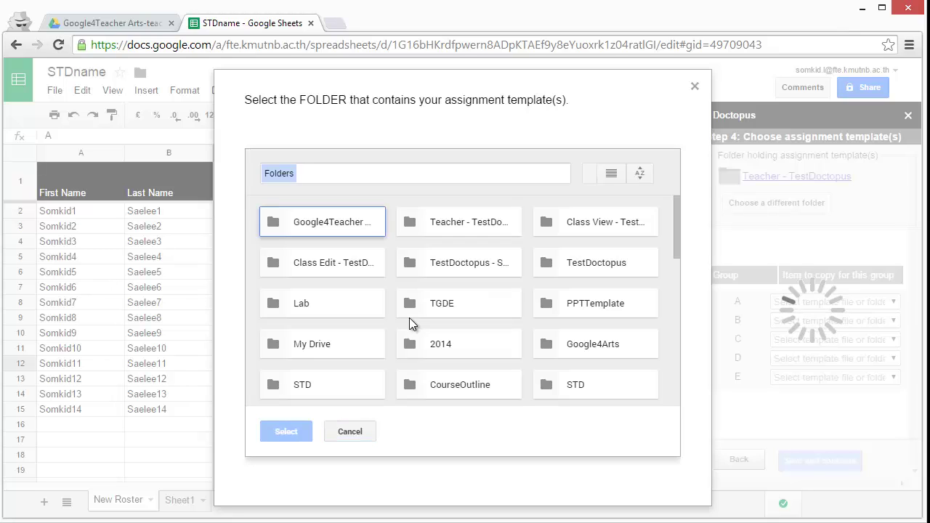
{"action": "left_click", "coordinate": [453, 222]}
{"action": "left_click", "coordinate": [288, 431]}
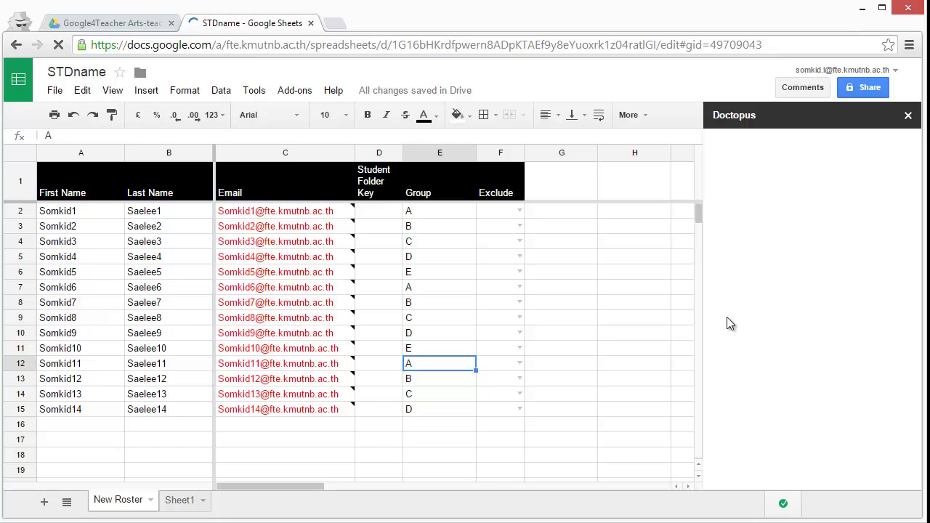
{"action": "left_click", "coordinate": [907, 115]}
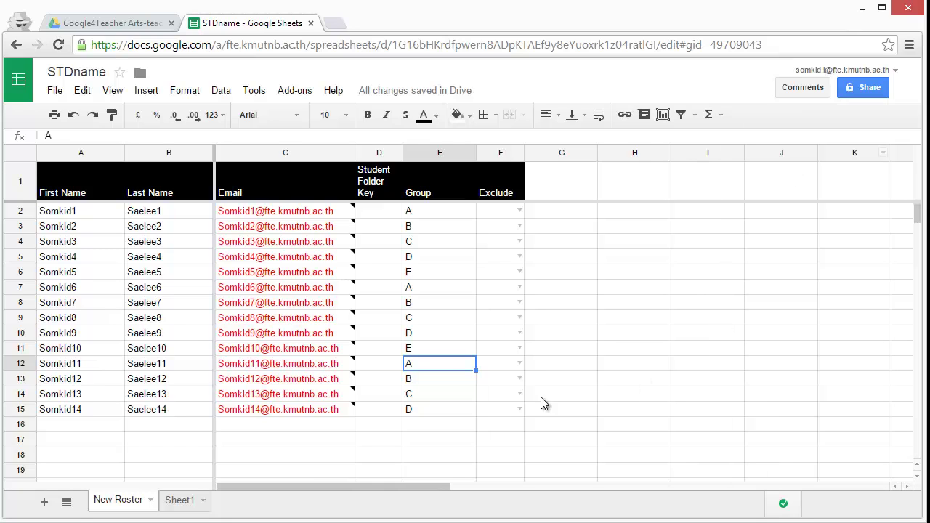
- Regroup the roster by copying the A, B, C sequence down the Group column to row 15, clearing the surplus entry in E16
{"action": "left_click", "coordinate": [429, 218]}
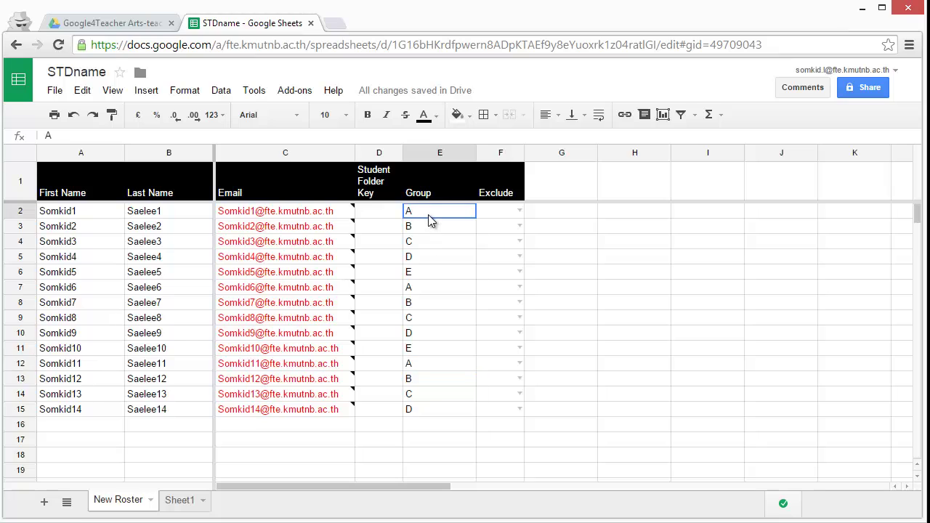
{"action": "left_click", "coordinate": [428, 228]}
{"action": "left_click", "coordinate": [427, 242]}
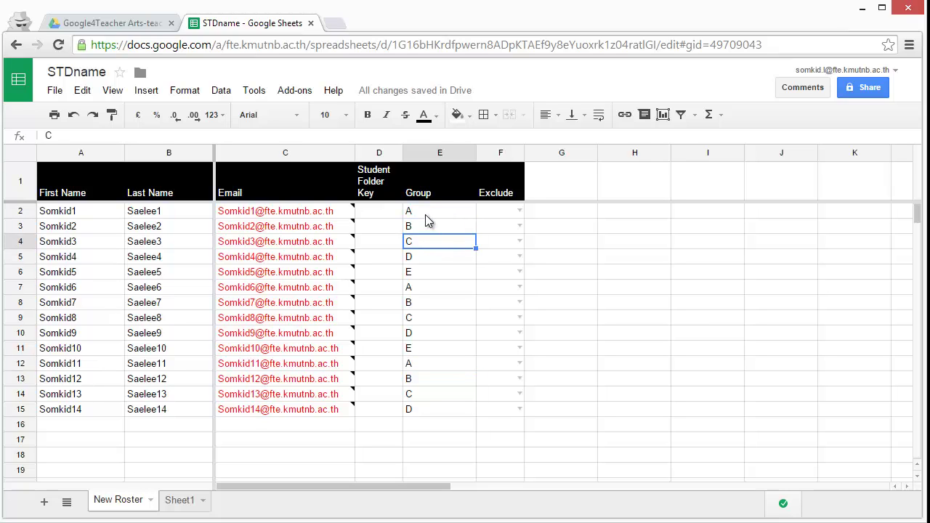
{"action": "left_click", "coordinate": [426, 214]}
{"action": "left_click", "coordinate": [427, 243], "text": "shift"}
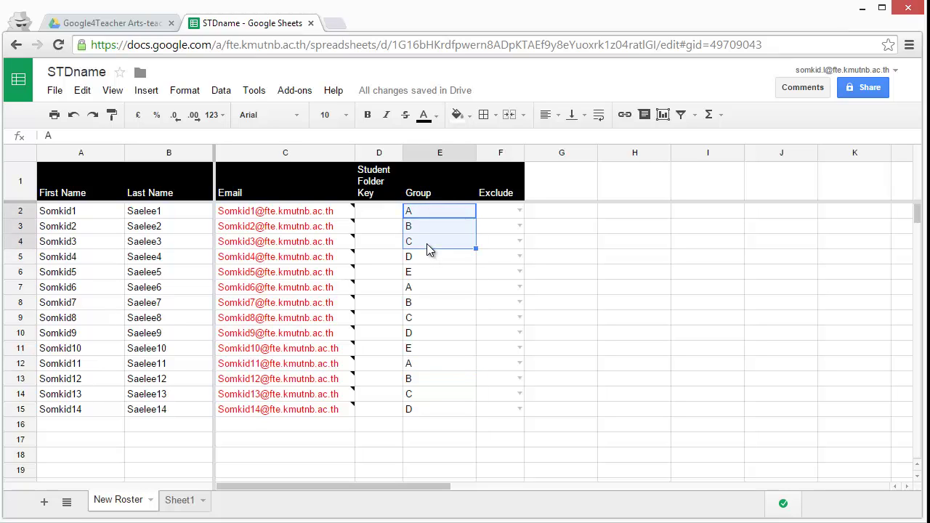
{"action": "key", "text": "ctrl+c"}
{"action": "left_click", "coordinate": [427, 260]}
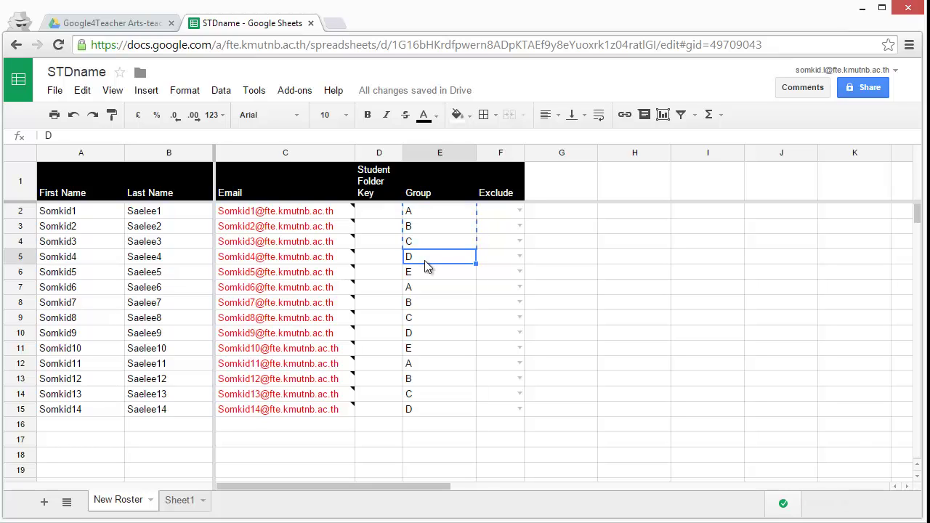
{"action": "key", "text": "ctrl+v"}
{"action": "left_click", "coordinate": [429, 305]}
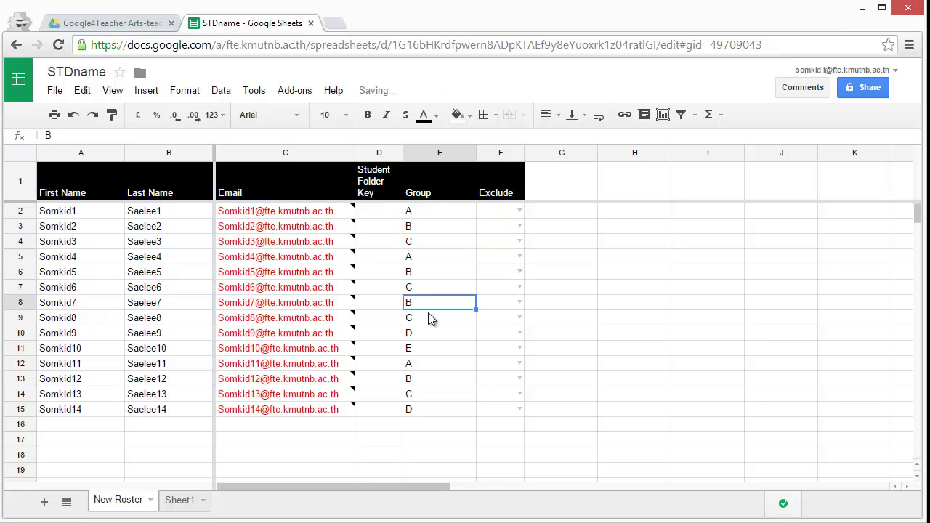
{"action": "key", "text": "ctrl+v"}
{"action": "left_click", "coordinate": [432, 349]}
{"action": "key", "text": "ctrl+v"}
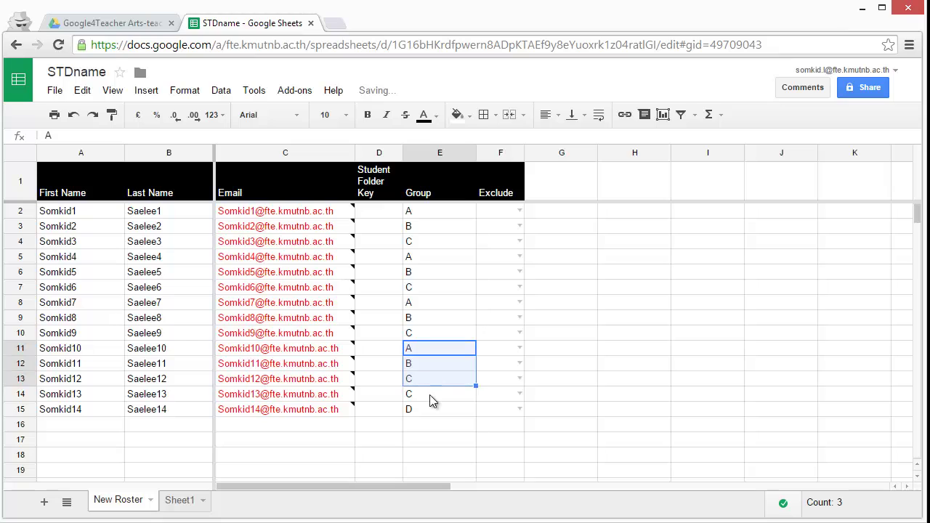
{"action": "left_click", "coordinate": [430, 394]}
{"action": "key", "text": "ctrl+v"}
{"action": "left_click", "coordinate": [433, 424]}
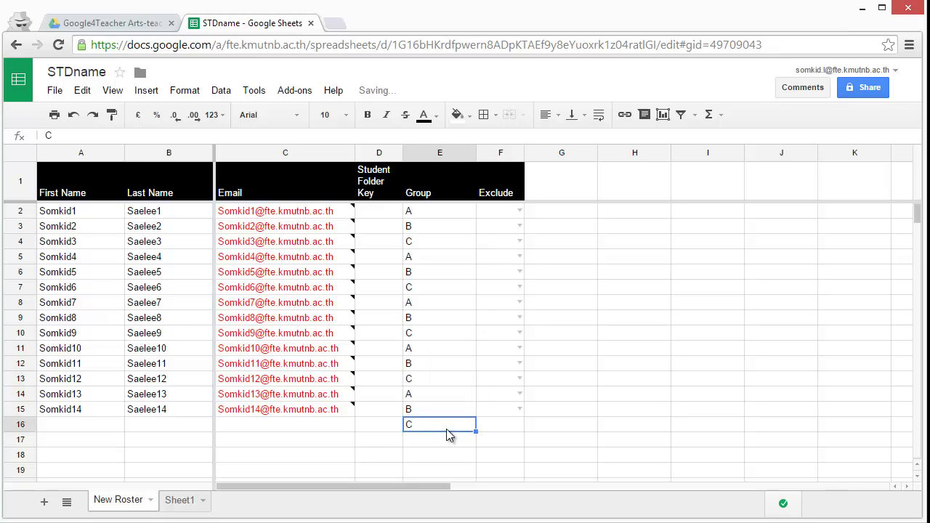
{"action": "key", "text": "Delete"}
{"action": "left_click", "coordinate": [457, 409]}
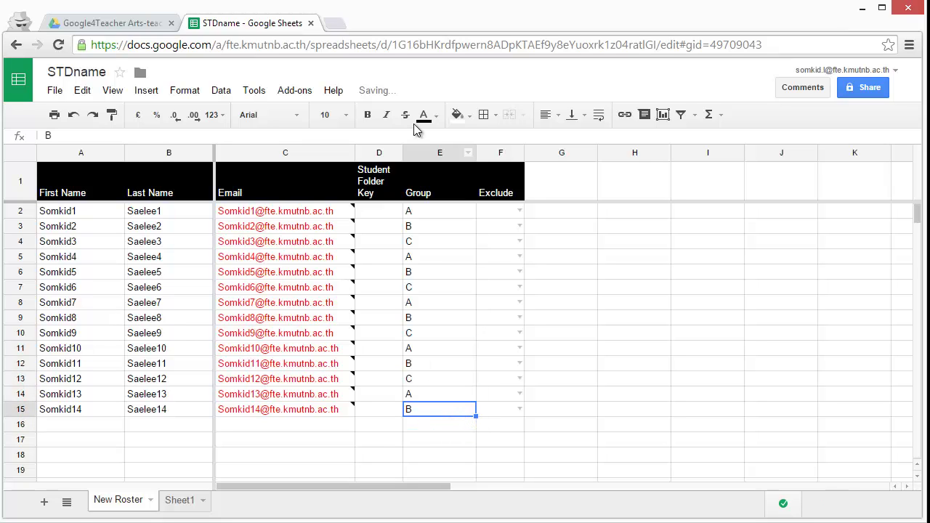
- Reopen Doctopus setup step 4 and set the item to copy for groups A, B and C to Document - งานที่ 1
{"action": "left_click", "coordinate": [294, 90]}
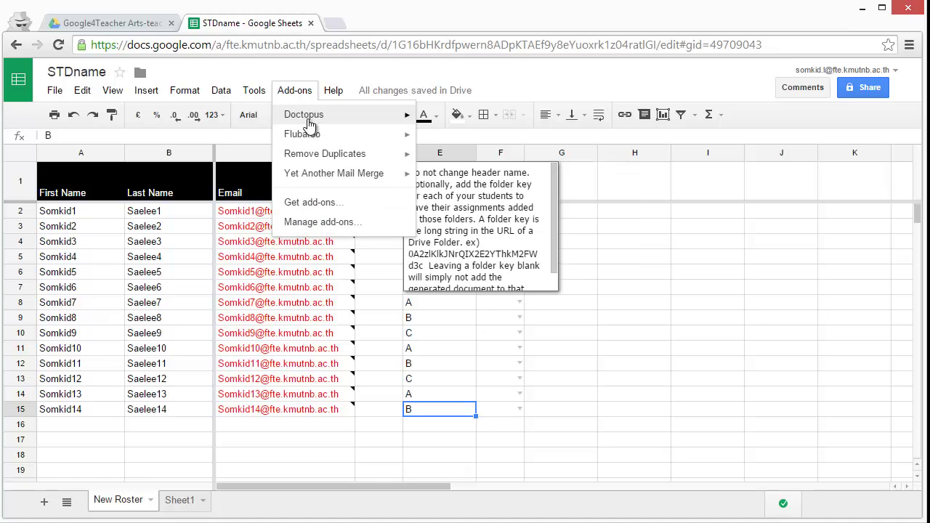
{"action": "mouse_move", "coordinate": [309, 120]}
{"action": "mouse_move", "coordinate": [450, 119]}
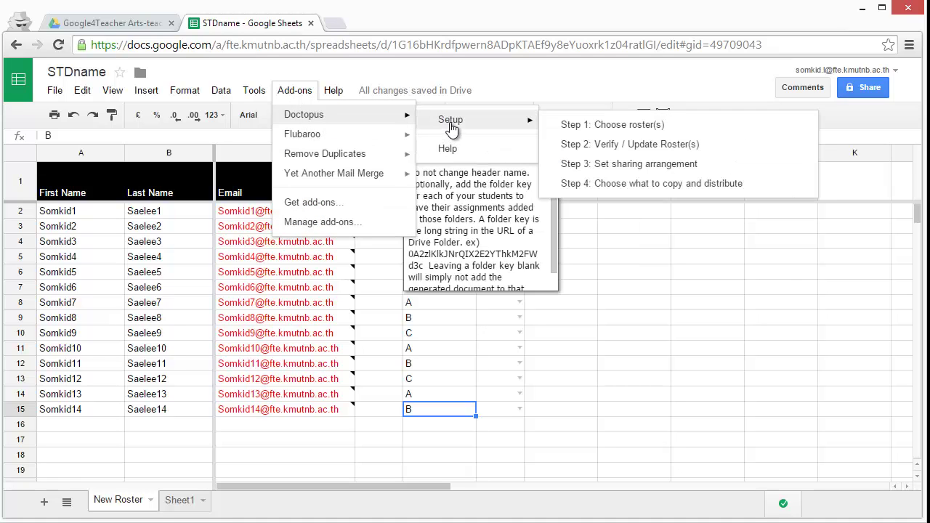
{"action": "left_click", "coordinate": [631, 184]}
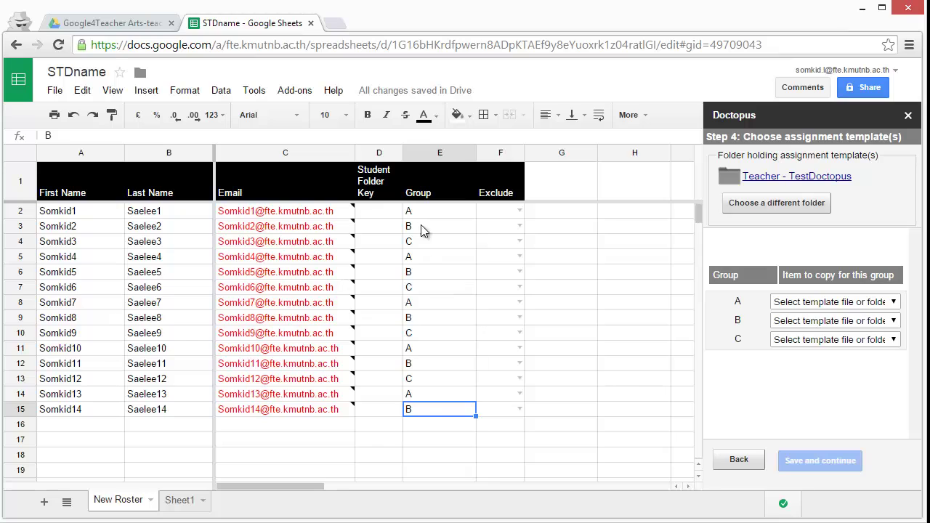
{"action": "left_click", "coordinate": [892, 303]}
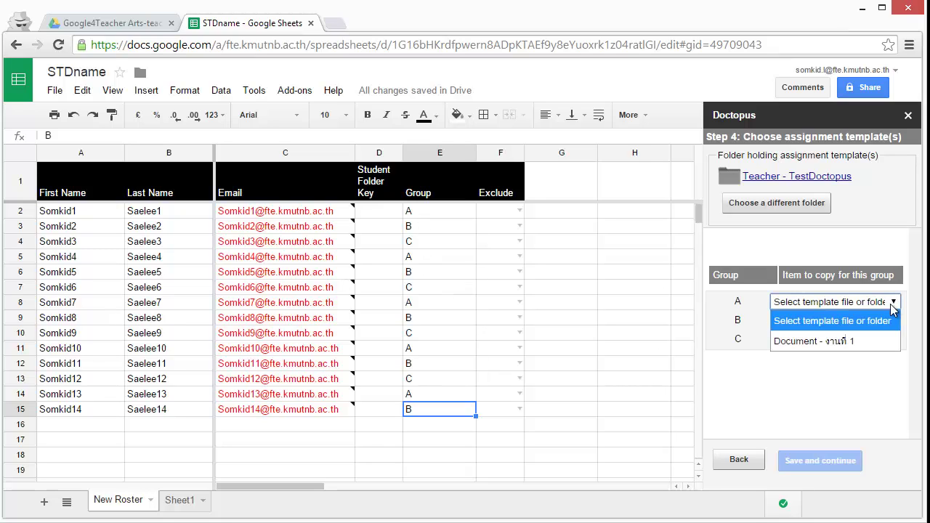
{"action": "left_click", "coordinate": [841, 346]}
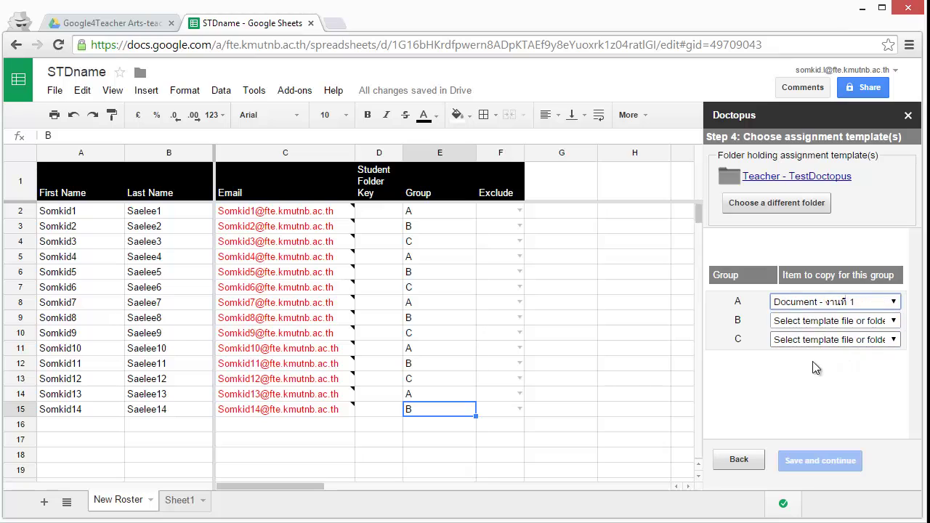
{"action": "left_click", "coordinate": [897, 325]}
{"action": "left_click", "coordinate": [869, 359]}
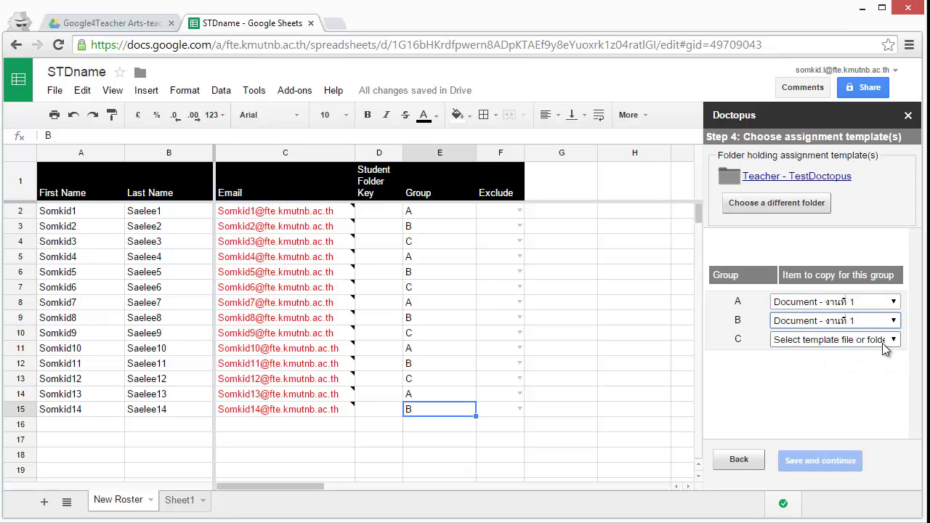
{"action": "left_click", "coordinate": [896, 346]}
{"action": "left_click", "coordinate": [866, 371]}
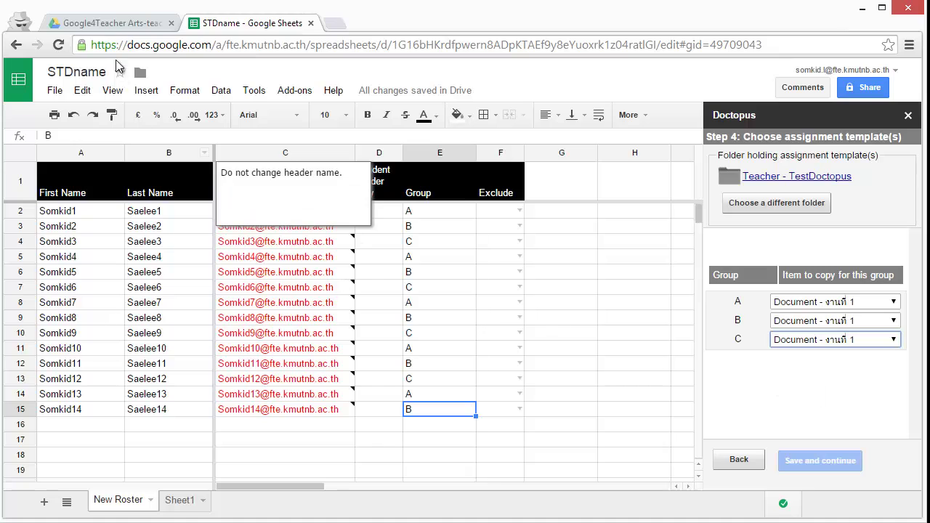
- Open the งานที่ 1 document from the Teacher - TestDoctopus folder in Google Drive and read its group assignment instructions
{"action": "left_click", "coordinate": [128, 25]}
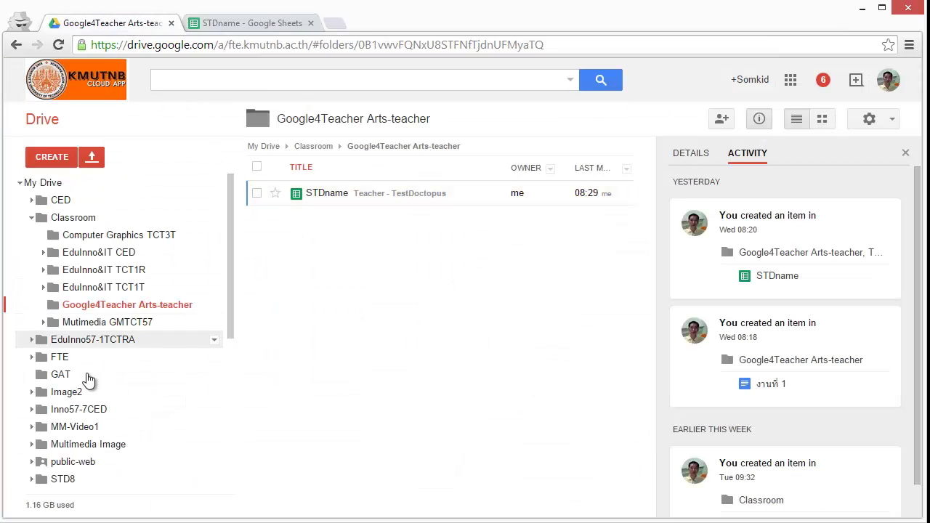
{"action": "scroll", "coordinate": [80, 334], "scroll_direction": "down", "scroll_amount": 3}
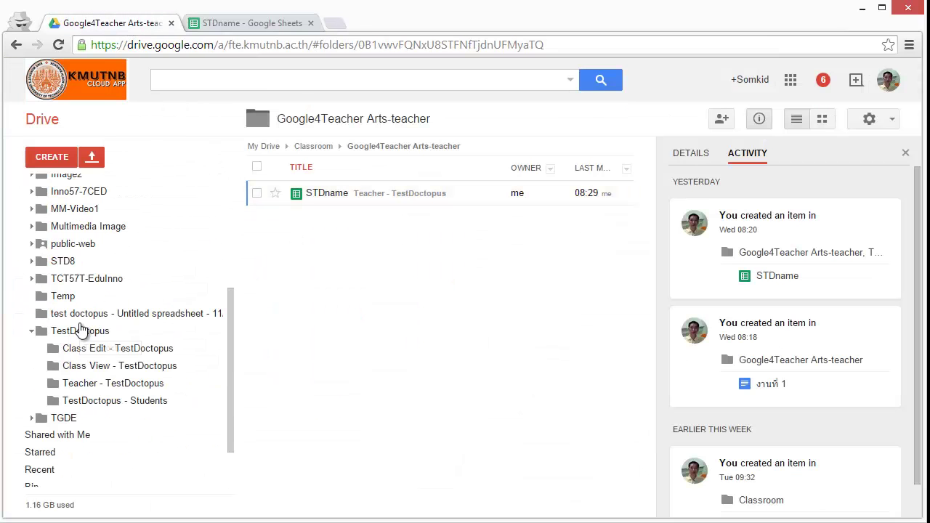
{"action": "left_click", "coordinate": [116, 384]}
{"action": "left_click", "coordinate": [323, 219]}
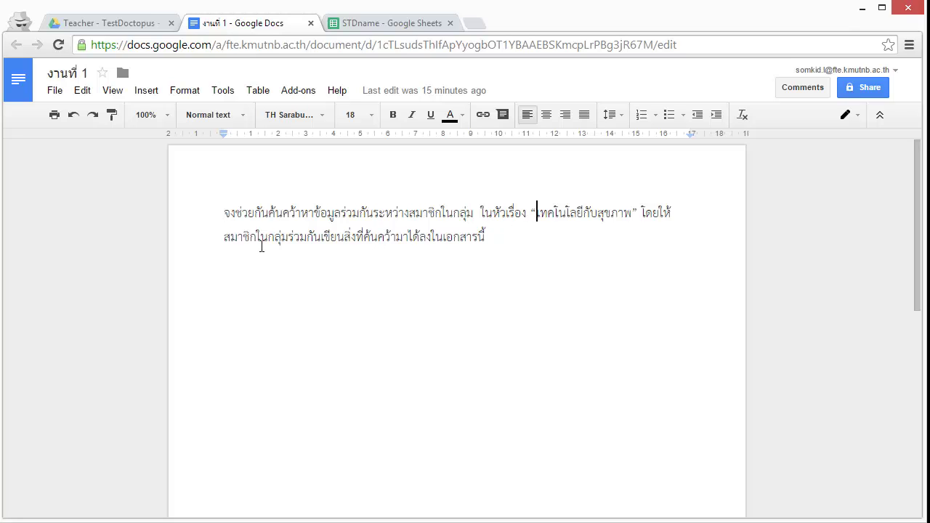
{"action": "left_click_drag", "start_coordinate": [267, 242], "coordinate": [489, 247]}
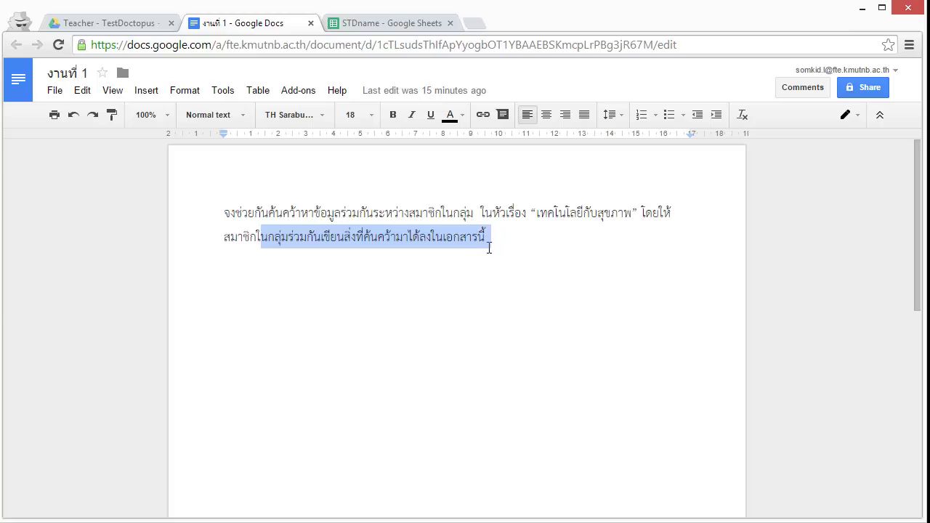
{"action": "left_click", "coordinate": [460, 289]}
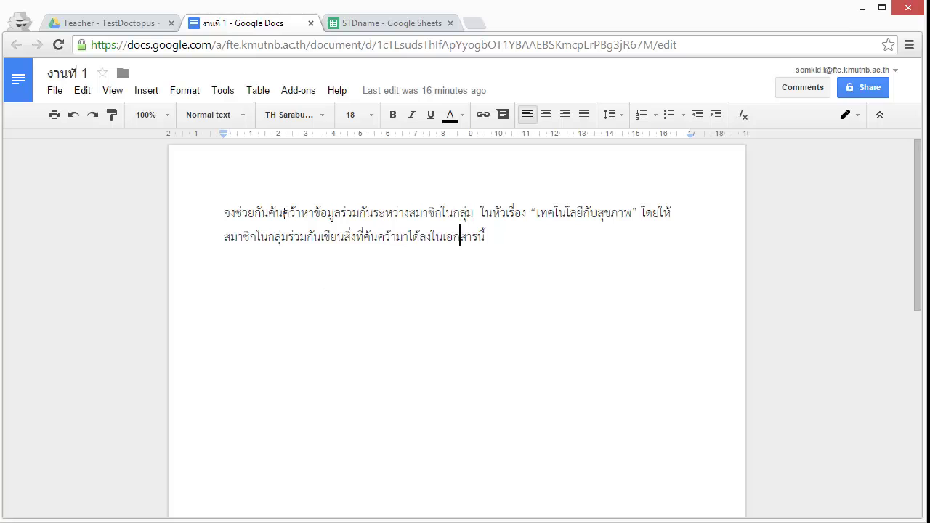
- Check the template options available for group A in the STDname spreadsheet, and go back to the งานที่ 1 document
{"action": "left_click", "coordinate": [374, 24]}
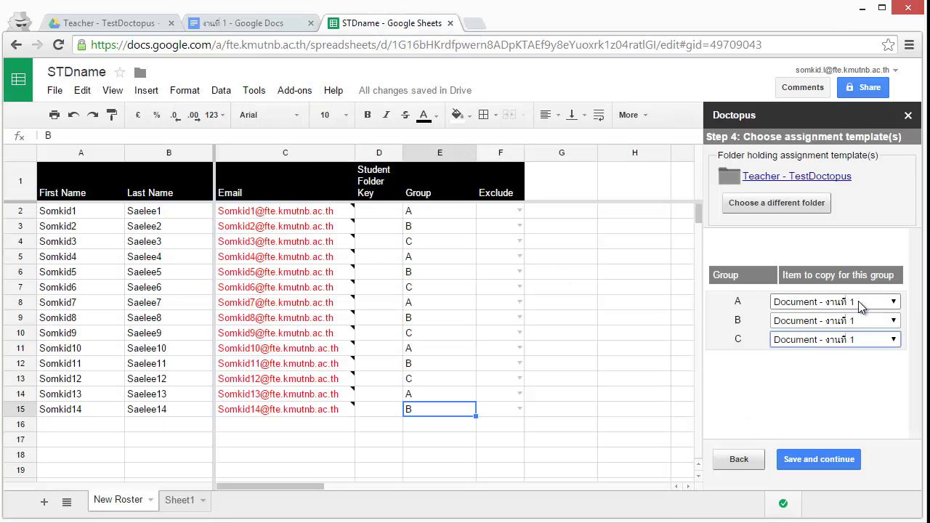
{"action": "left_click", "coordinate": [884, 304]}
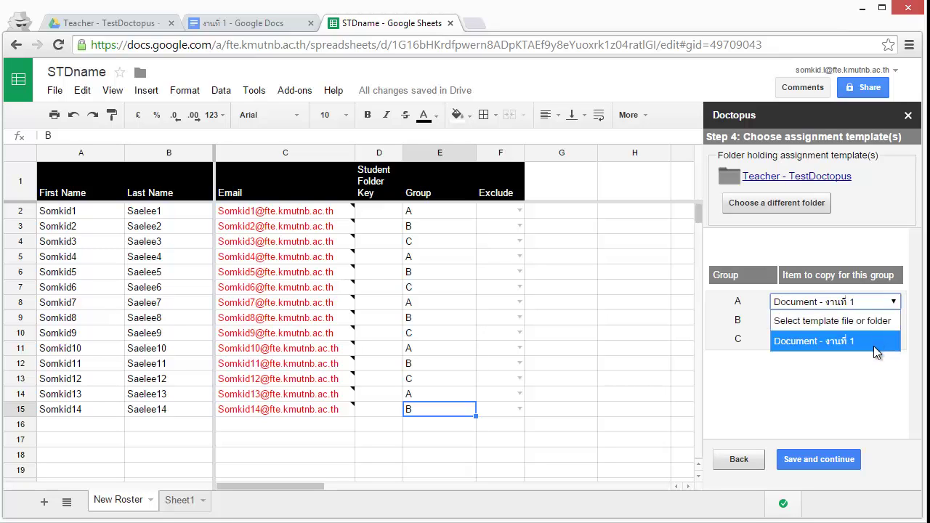
{"action": "left_click", "coordinate": [859, 383]}
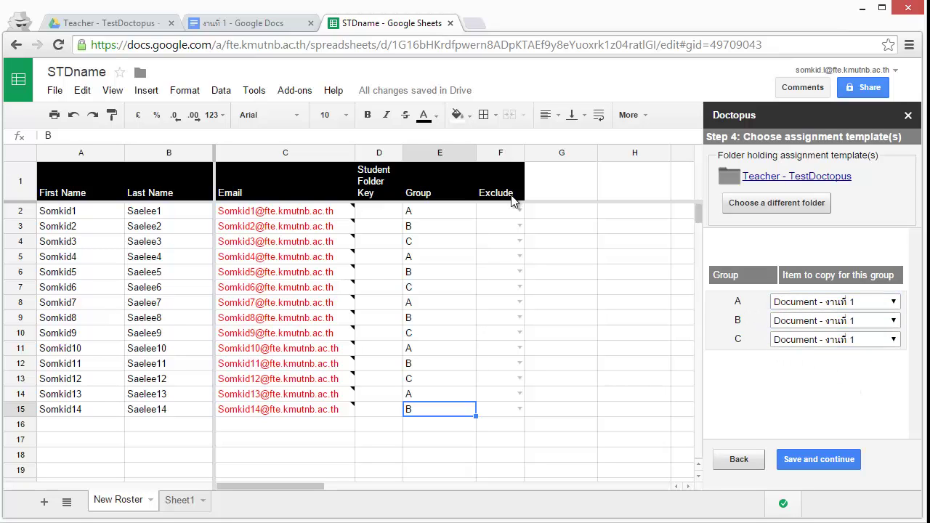
{"action": "left_click", "coordinate": [259, 24]}
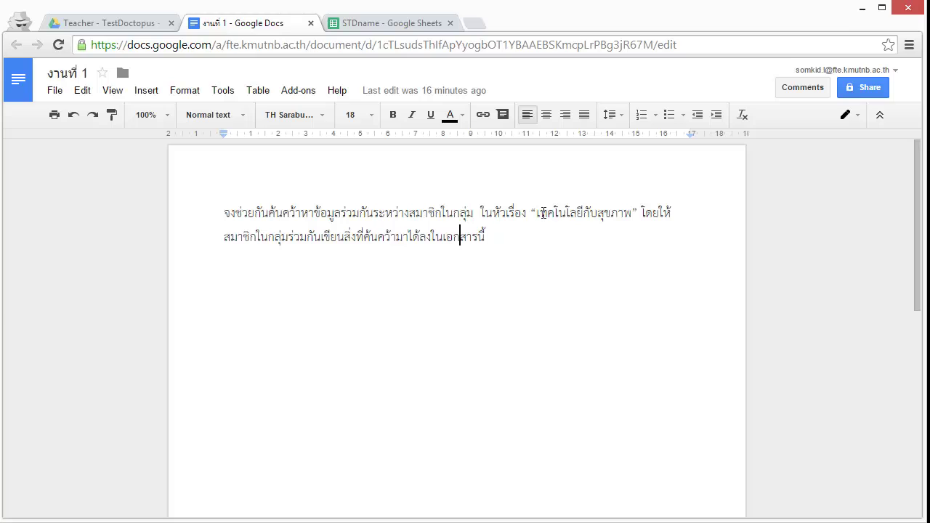
- Save the group template choices in the STDname spreadsheet, then create the assignment folder TestDoctopus - STDname - 1/6/15 and save the file settings
{"action": "left_click_drag", "start_coordinate": [544, 212], "coordinate": [633, 213]}
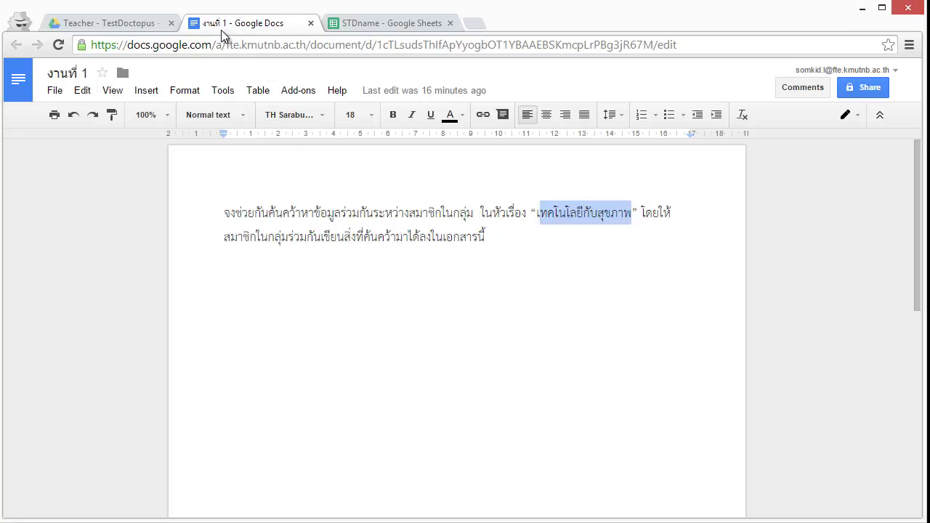
{"action": "left_click", "coordinate": [392, 22]}
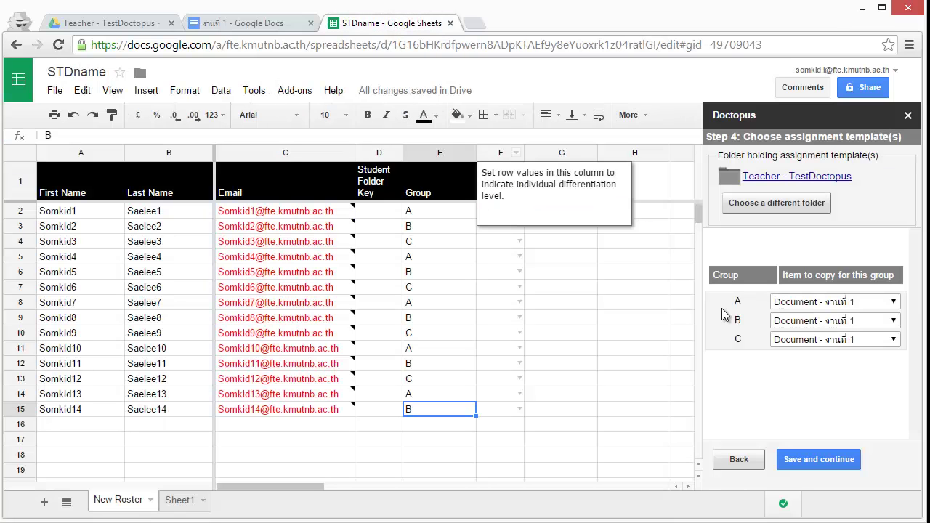
{"action": "left_click", "coordinate": [827, 458]}
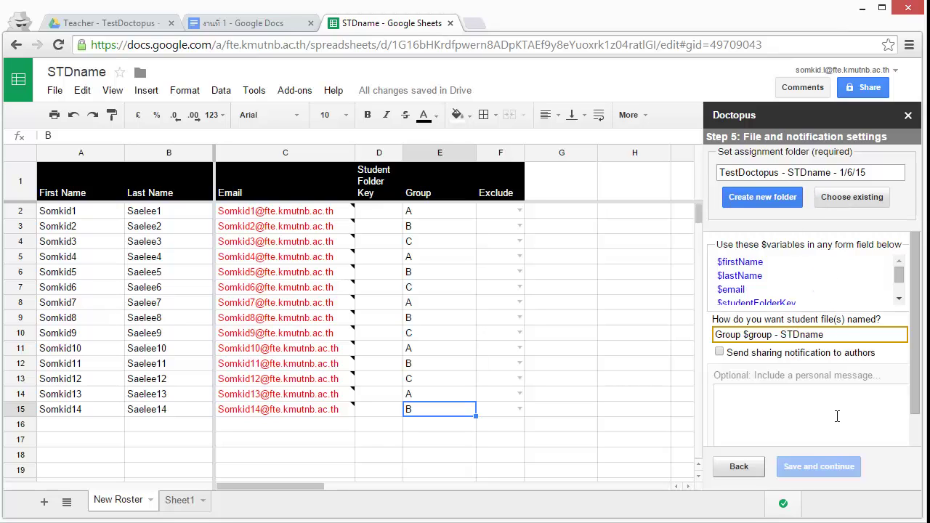
{"action": "left_click", "coordinate": [780, 199]}
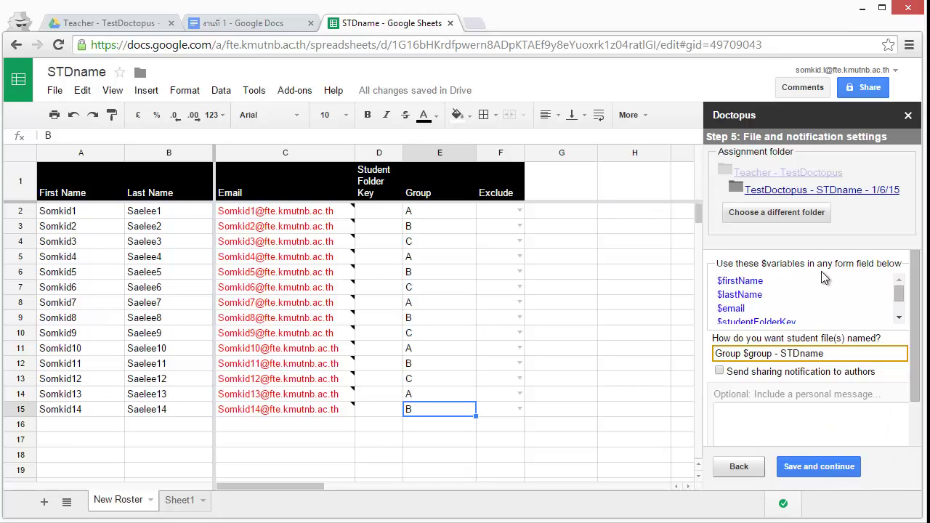
{"action": "left_click", "coordinate": [824, 467]}
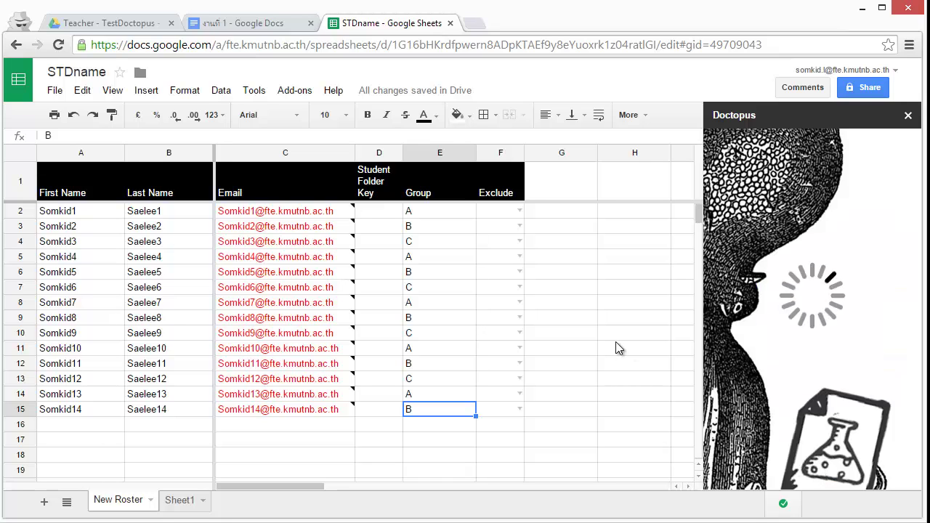
- Check for the new assignment folder in Google Drive, then run copy and share from Doctopus step 6 in STDname
{"action": "left_click", "coordinate": [142, 27]}
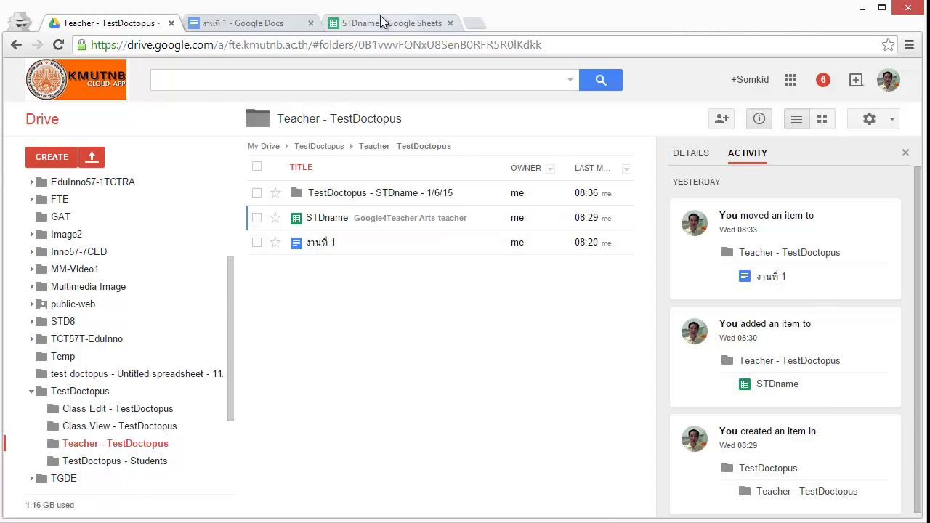
{"action": "left_click", "coordinate": [395, 22]}
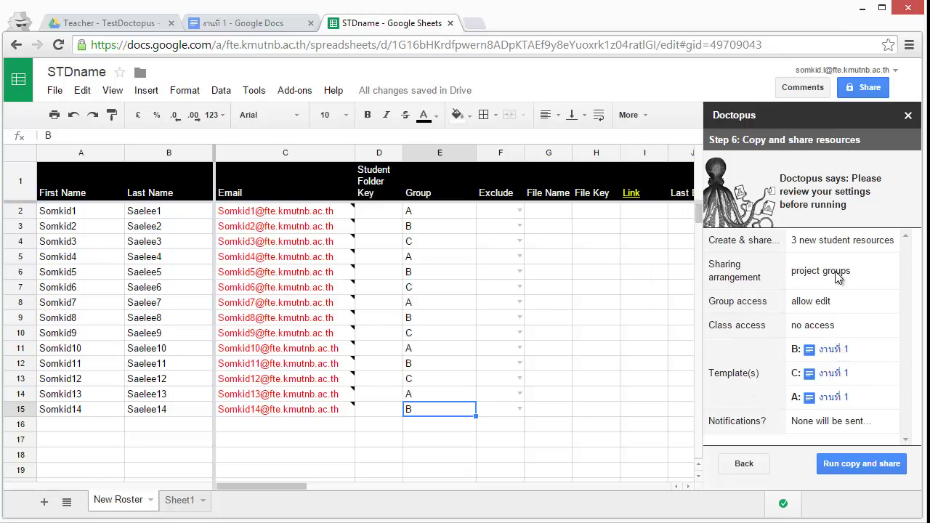
{"action": "left_click", "coordinate": [864, 467]}
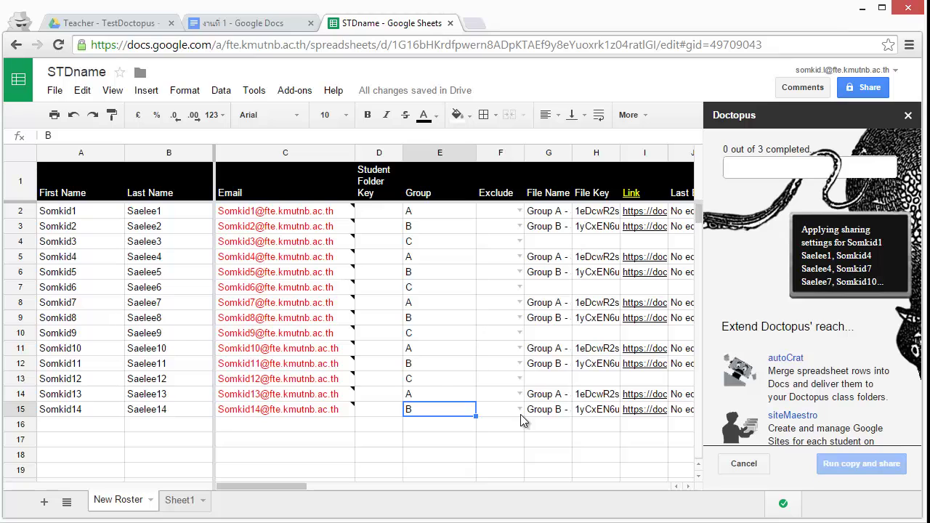
- Examine the Link, Last Edited, Grade and Written Feedback columns that Doctopus adds to the New Roster sheet
{"action": "left_click_drag", "start_coordinate": [299, 490], "coordinate": [342, 490]}
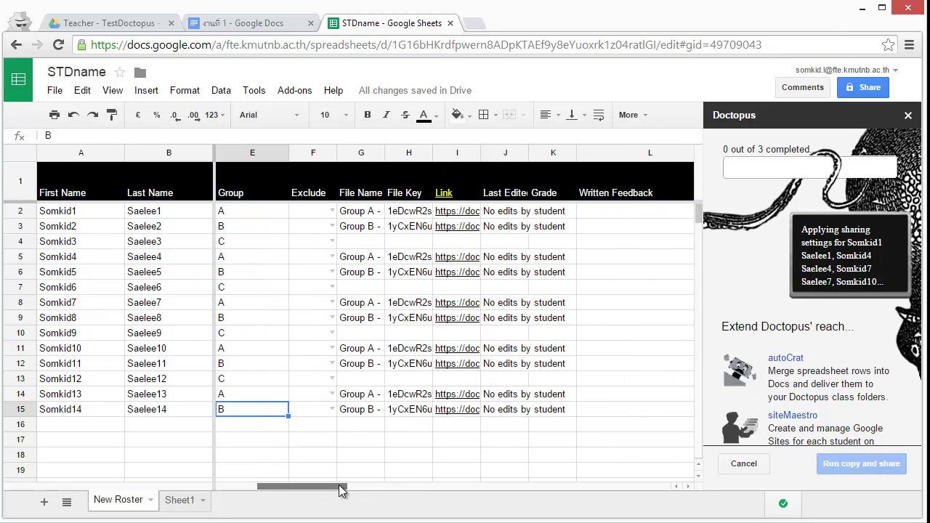
{"action": "left_click", "coordinate": [555, 212]}
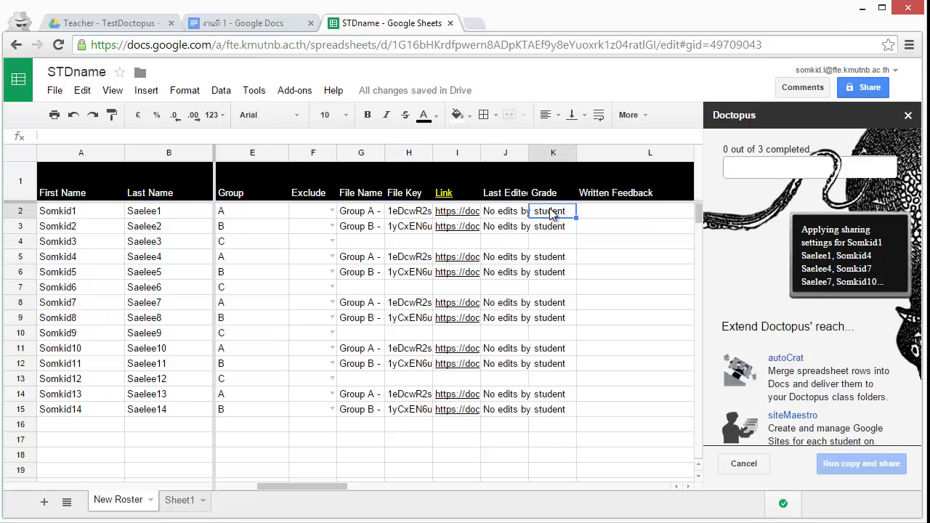
{"action": "mouse_move", "coordinate": [555, 199]}
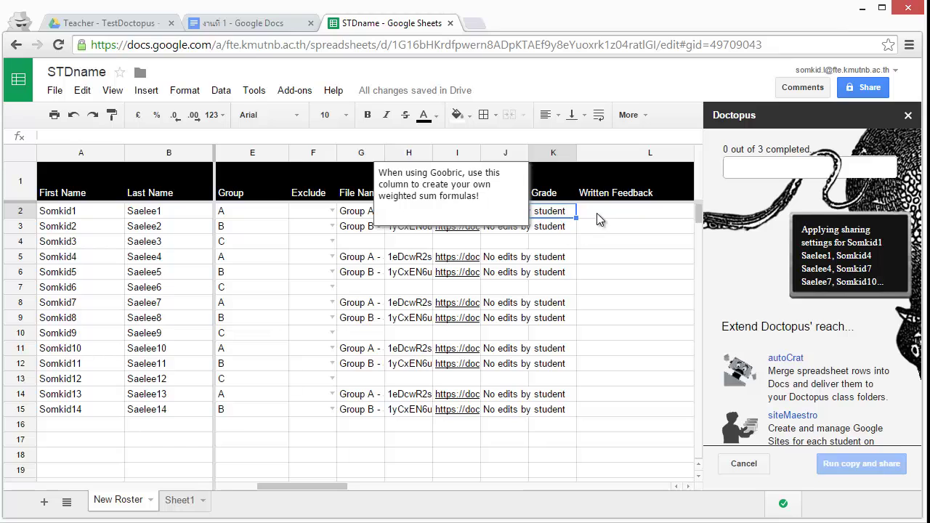
{"action": "left_click", "coordinate": [597, 212]}
{"action": "left_click", "coordinate": [553, 215]}
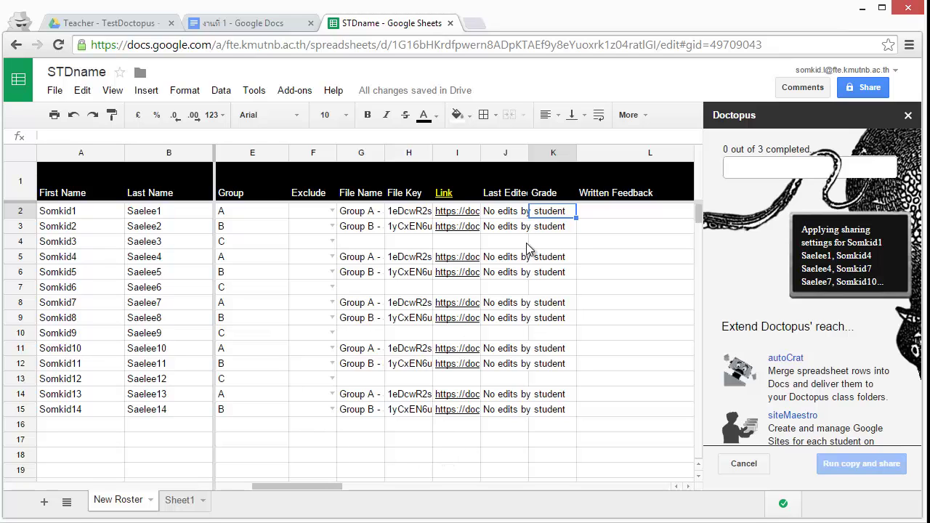
- Open the Group A - STDname document from the TestDoctopus - STDname - 1/6/15 folder in Google Drive
{"action": "left_click", "coordinate": [136, 24]}
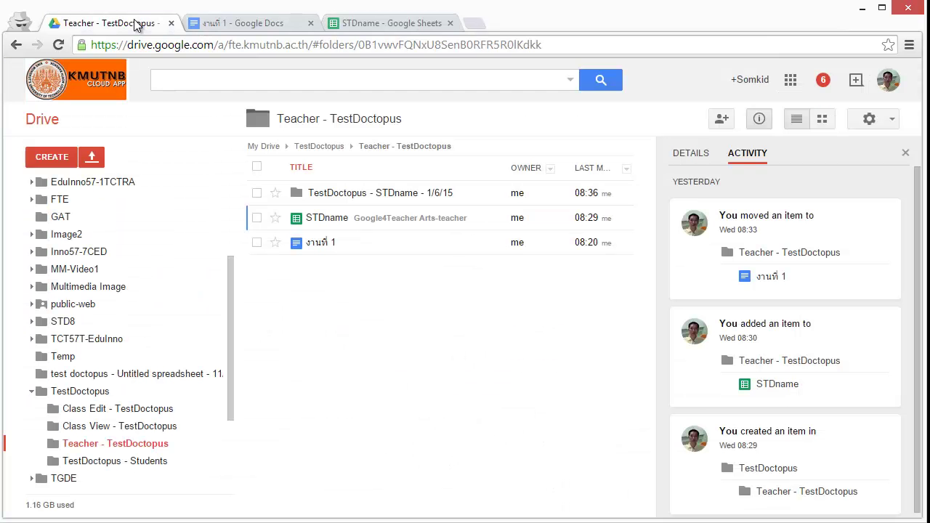
{"action": "left_click", "coordinate": [355, 192]}
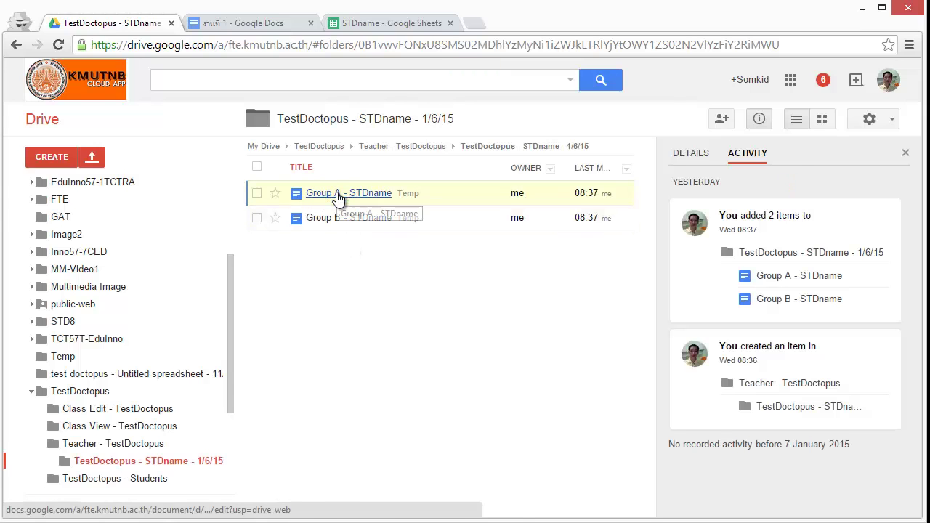
{"action": "left_click", "coordinate": [337, 193]}
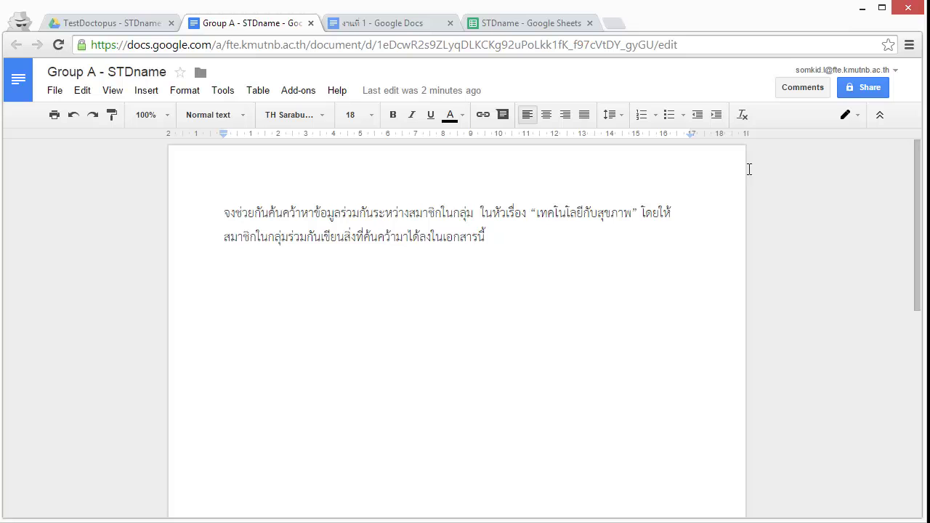
- Check the sharing settings of the Group A - STDname document and close the document
{"action": "left_click", "coordinate": [865, 88]}
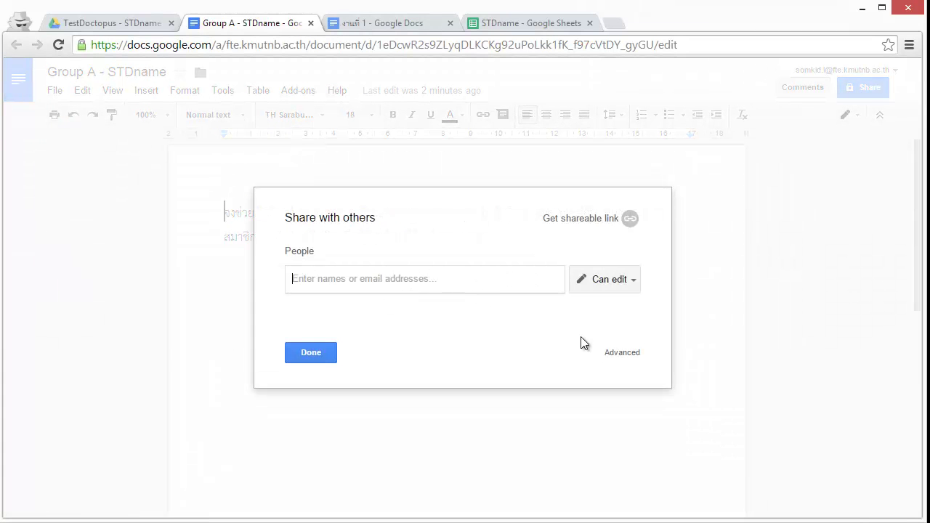
{"action": "left_click", "coordinate": [311, 352]}
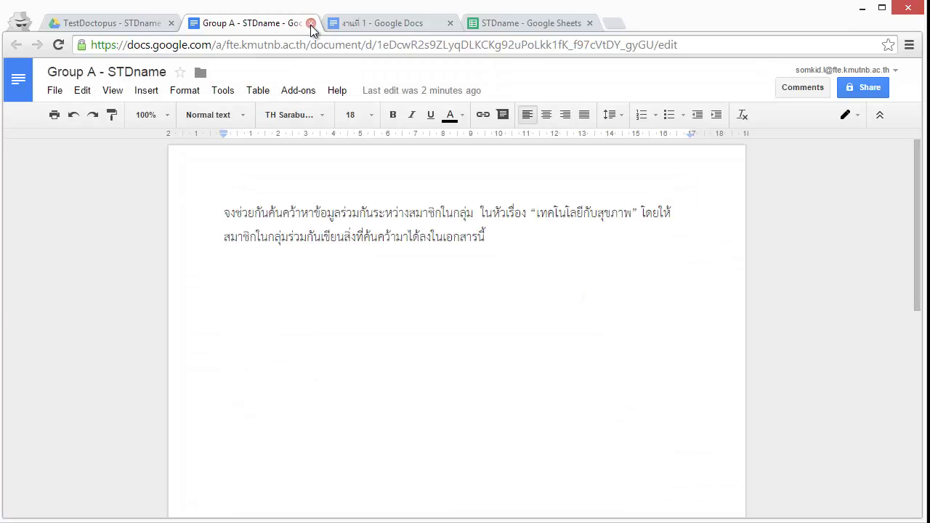
{"action": "left_click", "coordinate": [855, 90]}
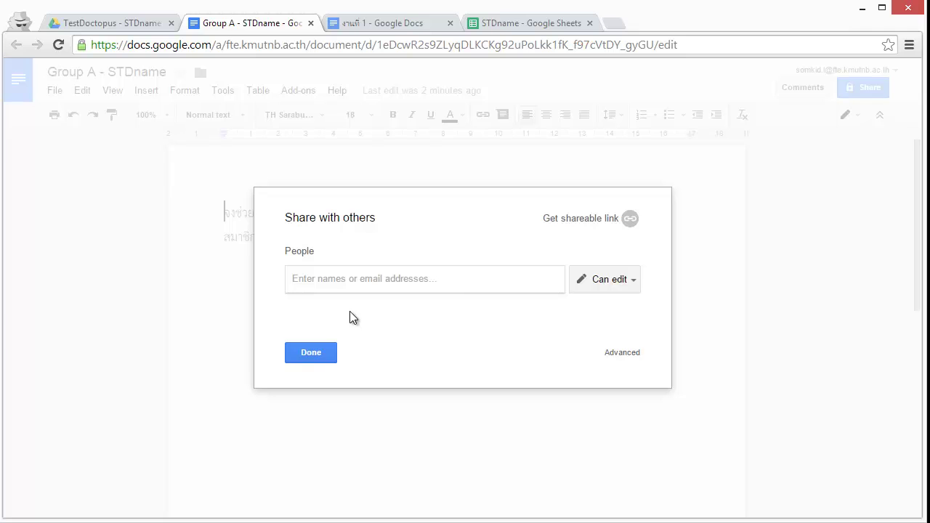
{"action": "left_click", "coordinate": [314, 355]}
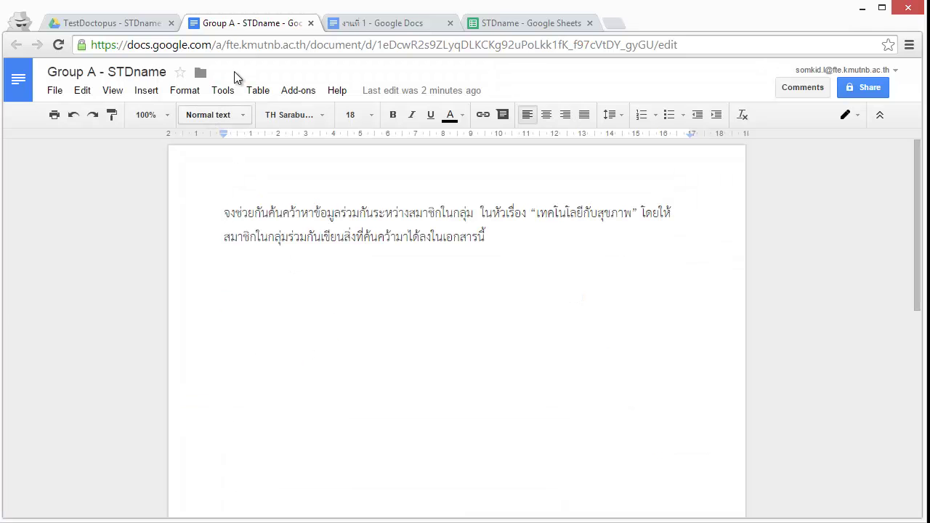
{"action": "left_click", "coordinate": [311, 23]}
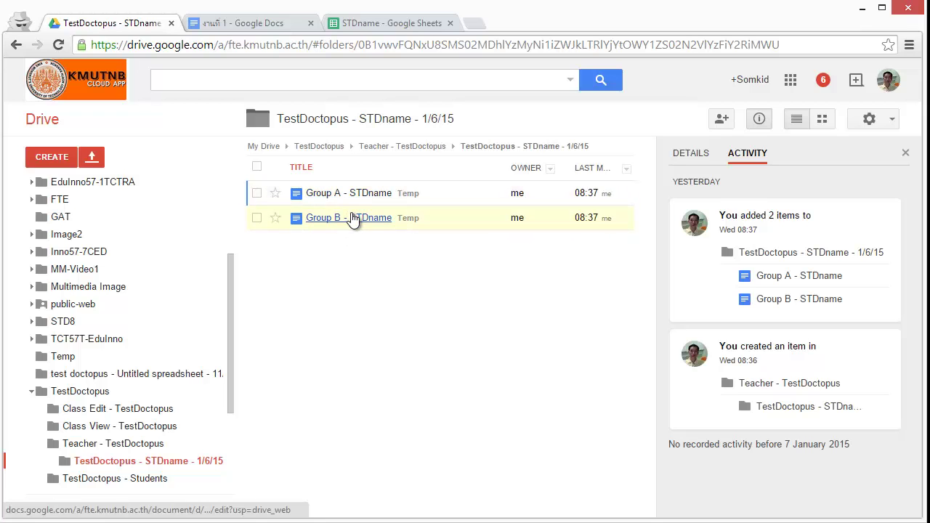
- Open the Group A document from the link in row 2 of the STDname roster and review its content
{"action": "left_click", "coordinate": [376, 26]}
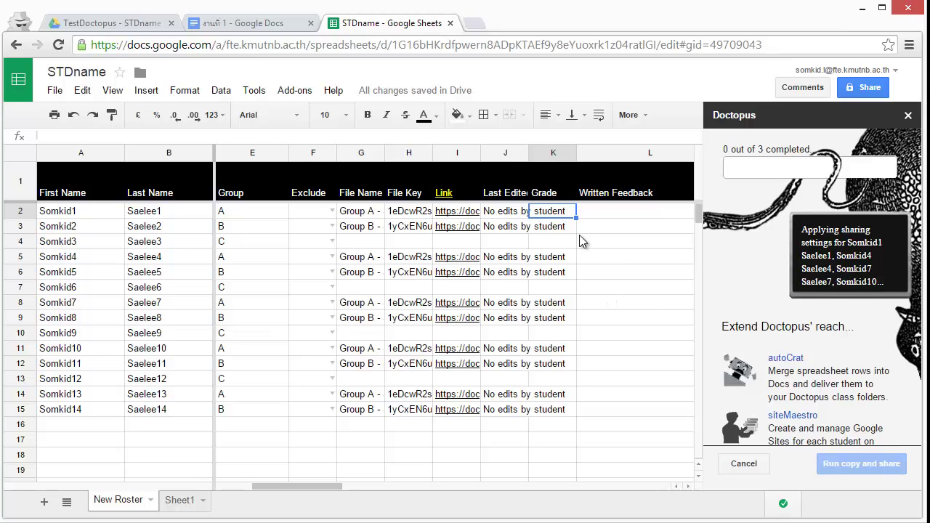
{"action": "left_click", "coordinate": [468, 211]}
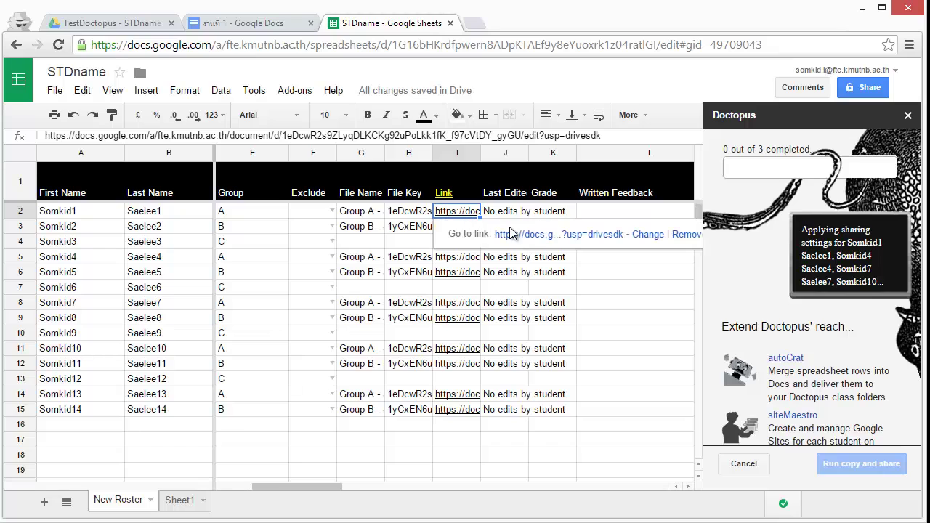
{"action": "left_click", "coordinate": [593, 290]}
{"action": "left_click", "coordinate": [554, 212]}
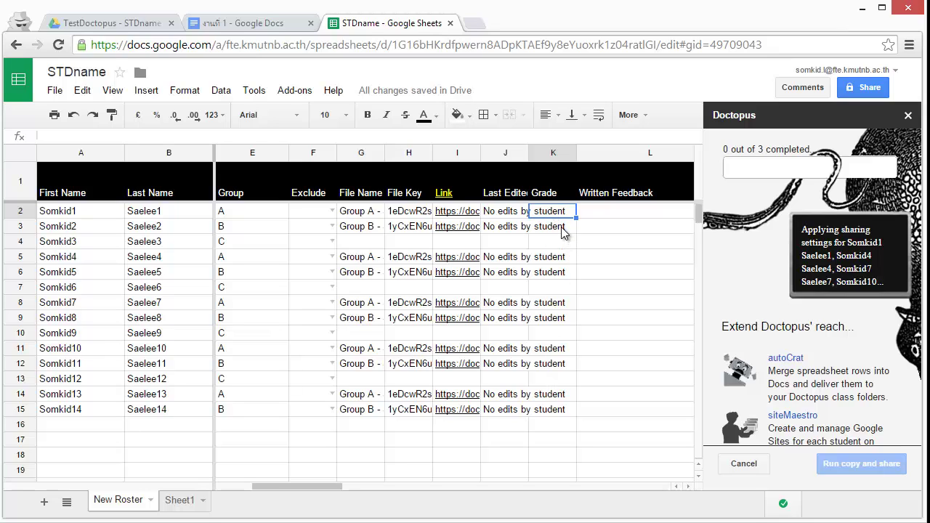
{"action": "left_click", "coordinate": [465, 216]}
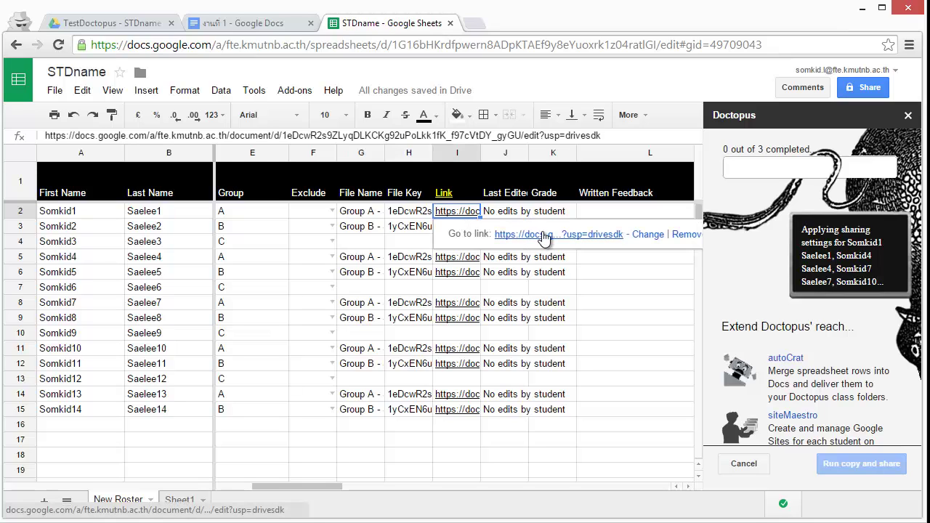
{"action": "left_click", "coordinate": [543, 236]}
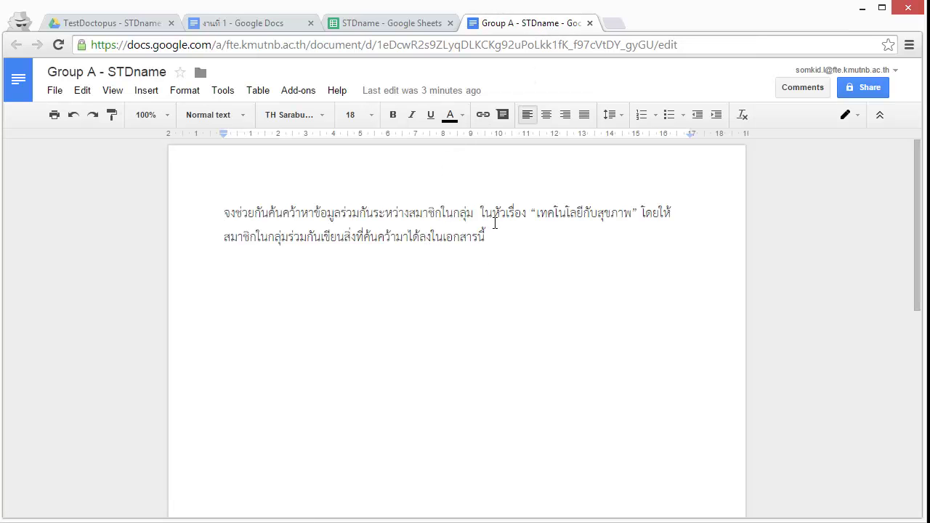
{"action": "left_click", "coordinate": [500, 239]}
{"action": "left_click_drag", "start_coordinate": [242, 301], "coordinate": [552, 432]}
{"action": "left_click", "coordinate": [541, 324]}
- Return to the STDname spreadsheet and enter a grade of 8 for the first student in cell K2
{"action": "left_click", "coordinate": [373, 24]}
{"action": "left_click", "coordinate": [558, 211]}
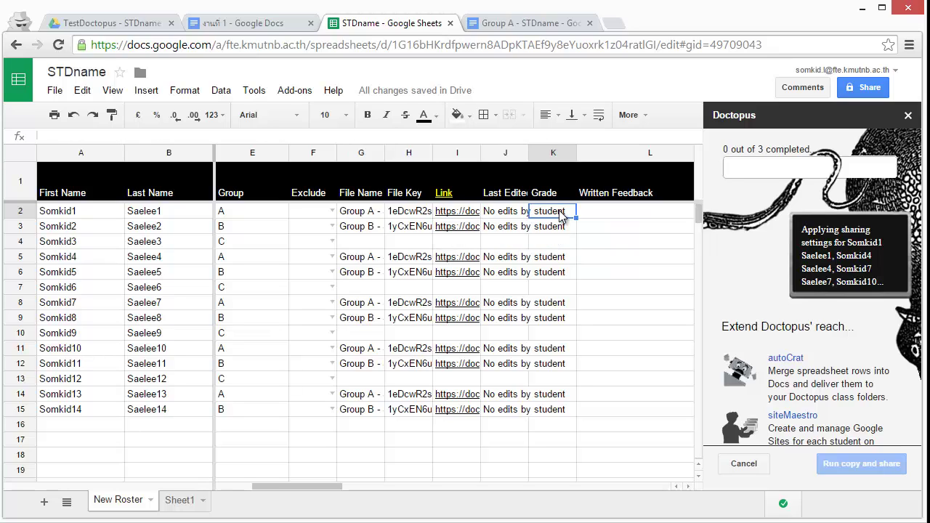
{"action": "type", "text": "8"}
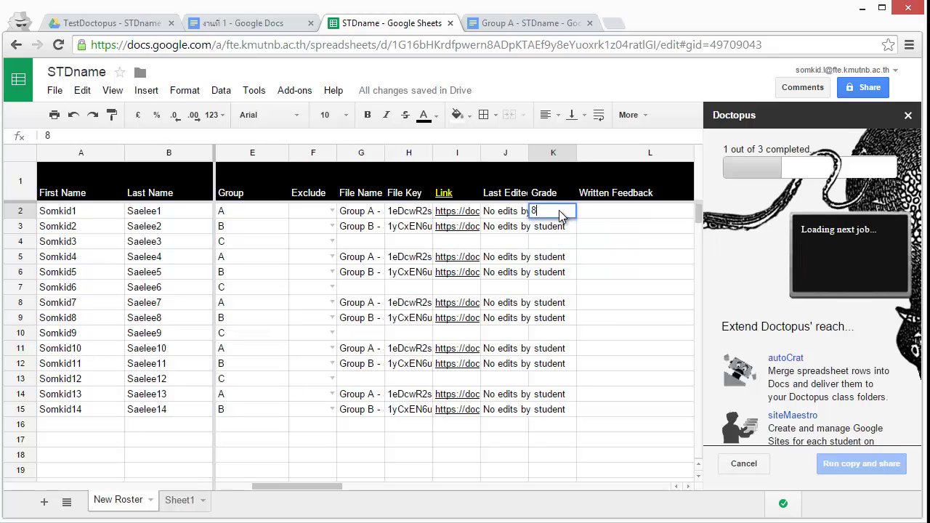
{"action": "left_click", "coordinate": [631, 211]}
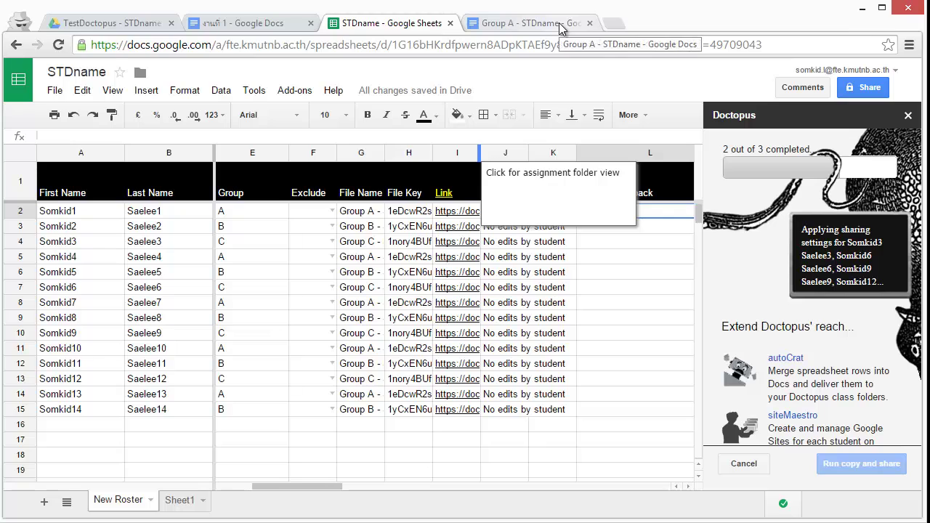
{"action": "left_click", "coordinate": [615, 260]}
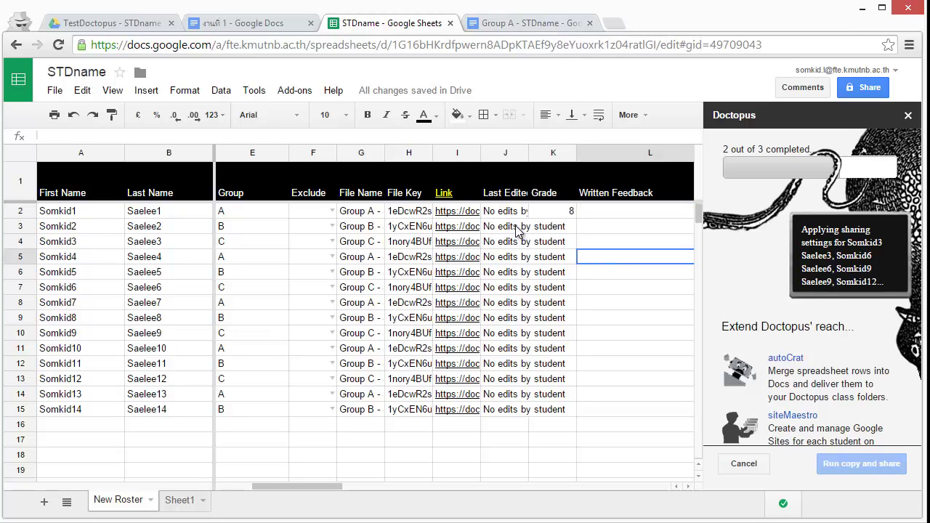
- Open the Group B document from the link in row 3, compare it with the Group A document, and close both
{"action": "left_click", "coordinate": [466, 231]}
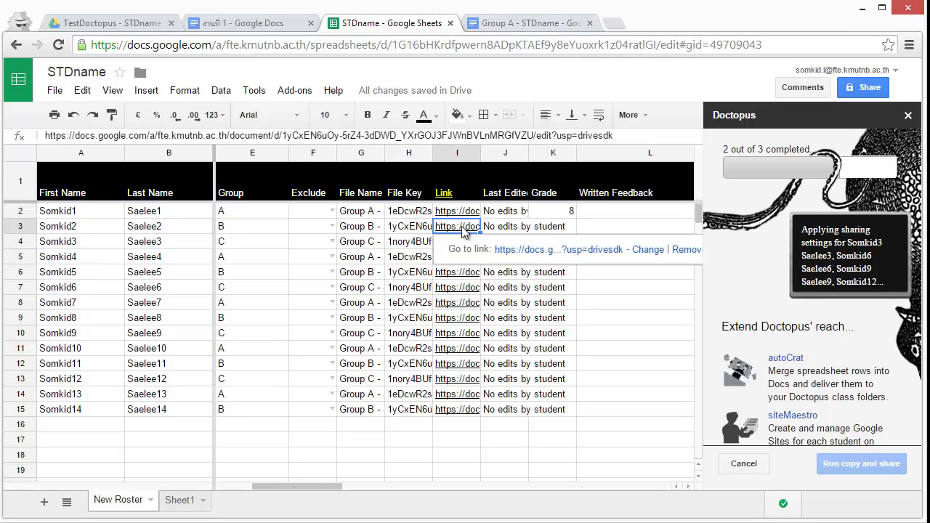
{"action": "left_click", "coordinate": [545, 250]}
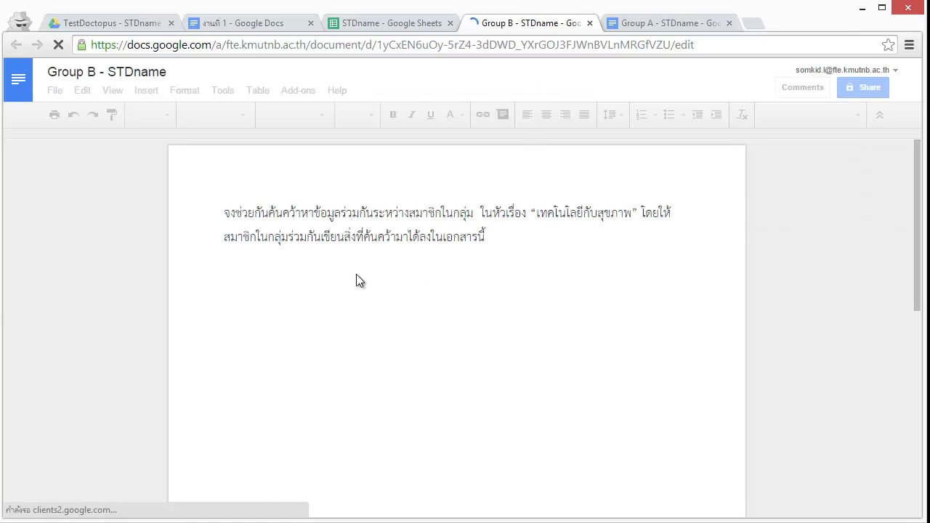
{"action": "left_click", "coordinate": [275, 236]}
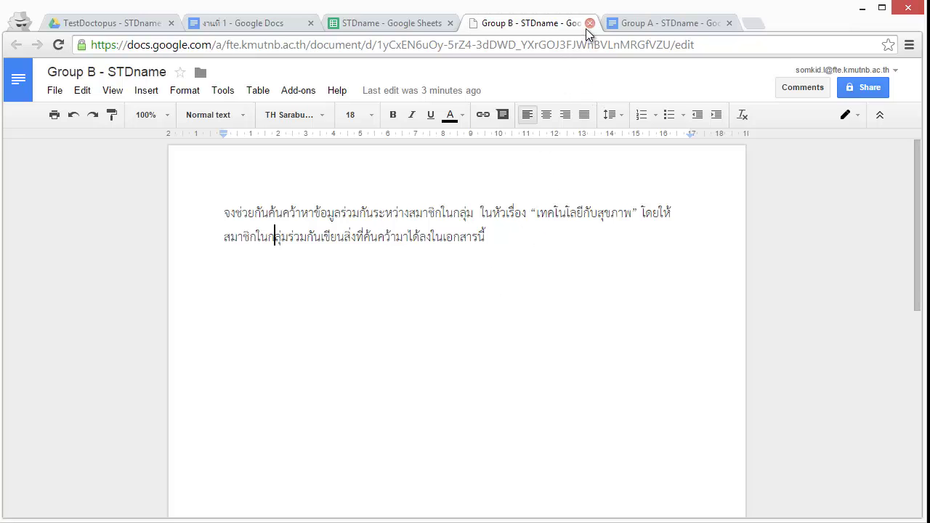
{"action": "left_click", "coordinate": [664, 23]}
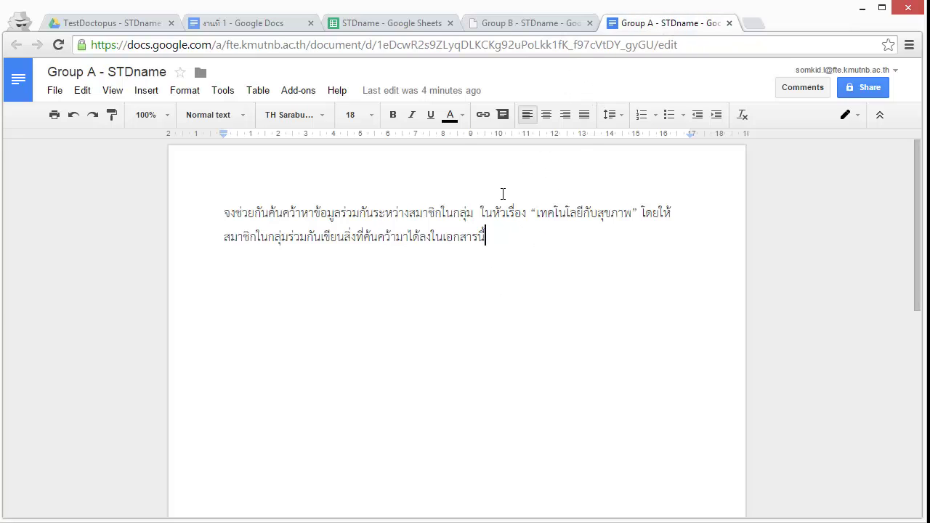
{"action": "left_click", "coordinate": [506, 26]}
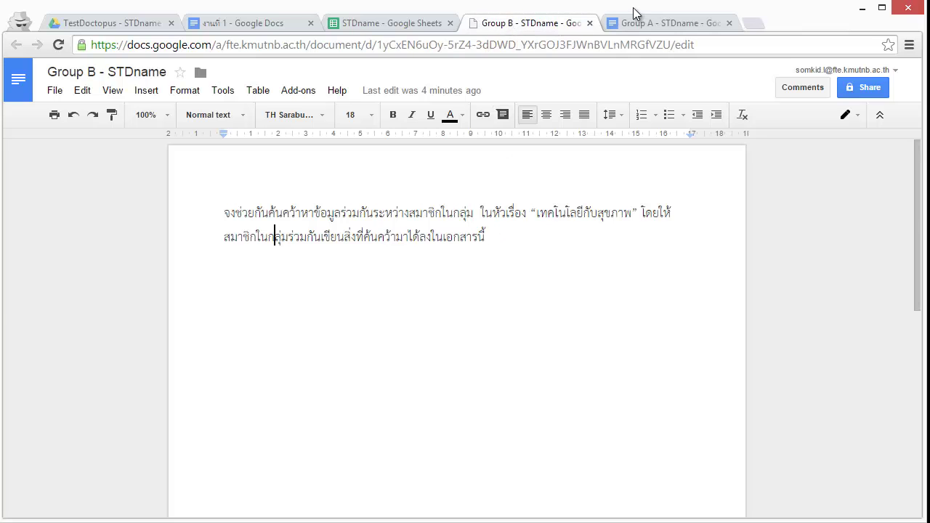
{"action": "left_click", "coordinate": [589, 23]}
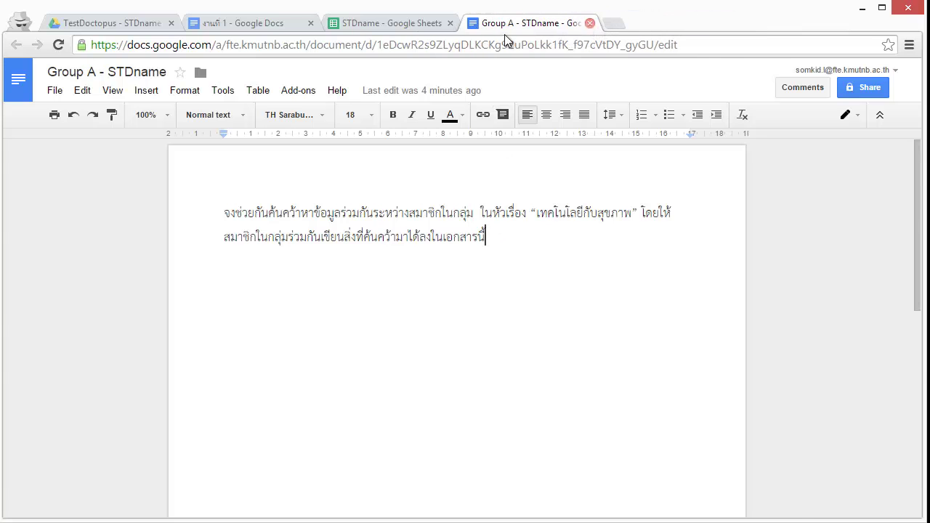
{"action": "key", "text": "ctrl+w"}
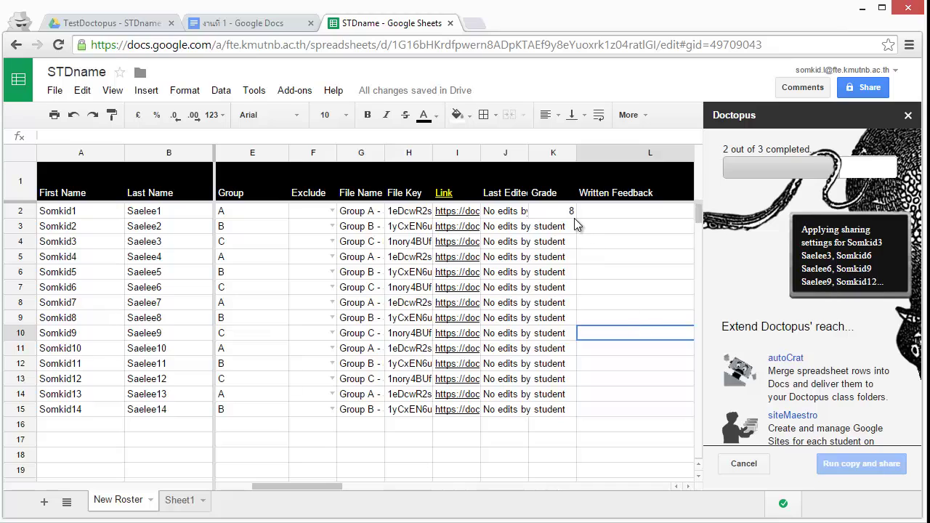
{"action": "left_click", "coordinate": [581, 226]}
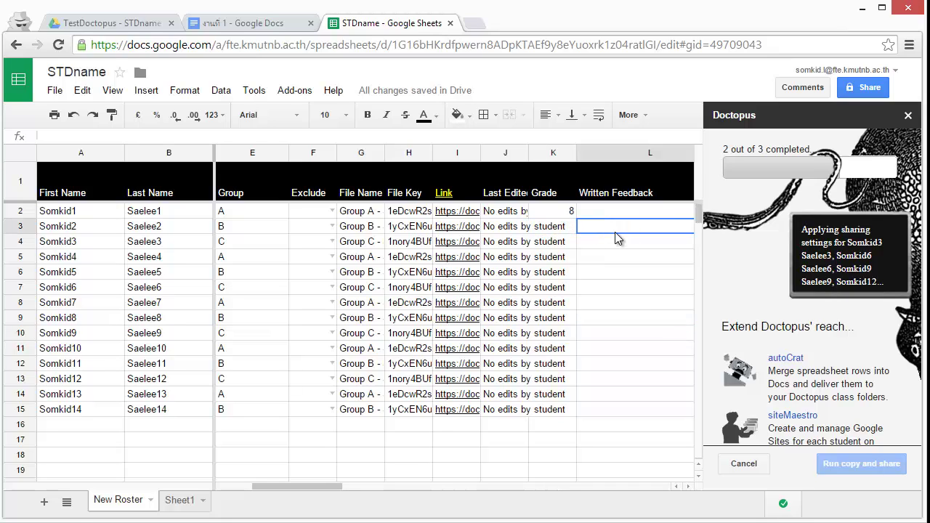
{"action": "left_click", "coordinate": [619, 265]}
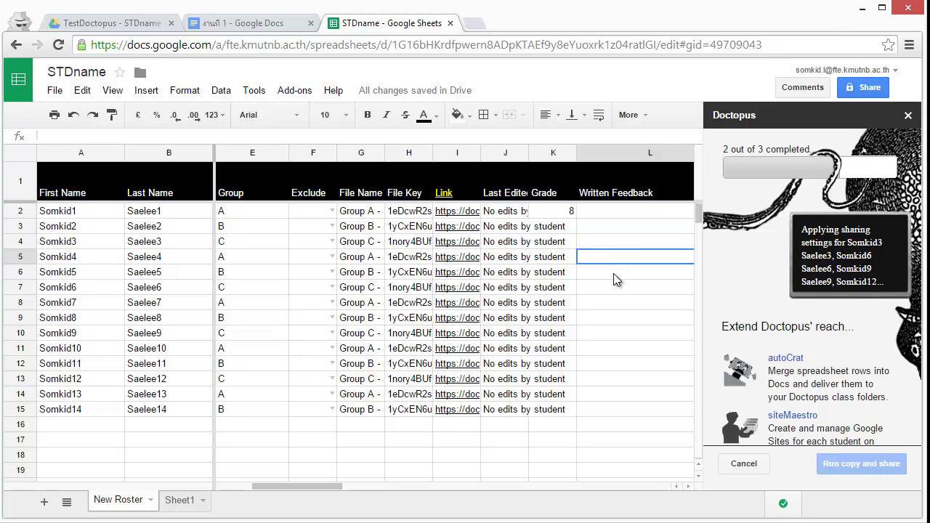